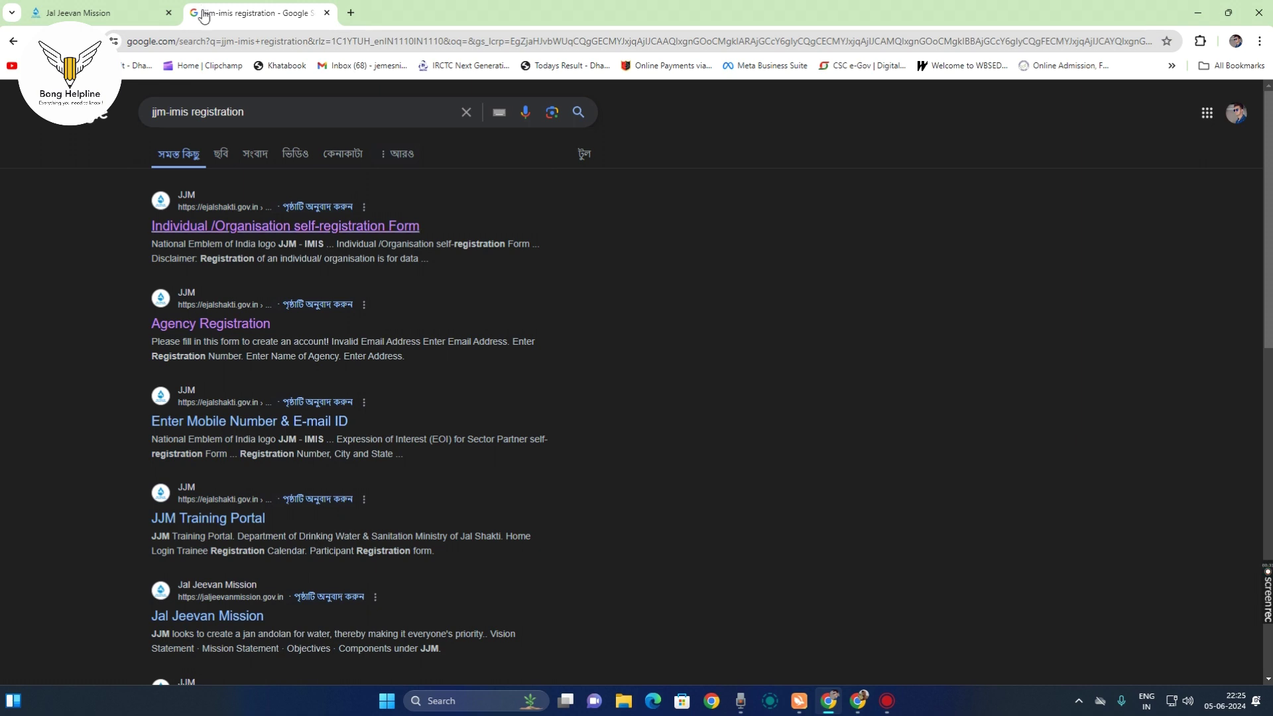
- Open the Individual /Organisation self-registration Form from the search results
key(Tab)
key(Return)
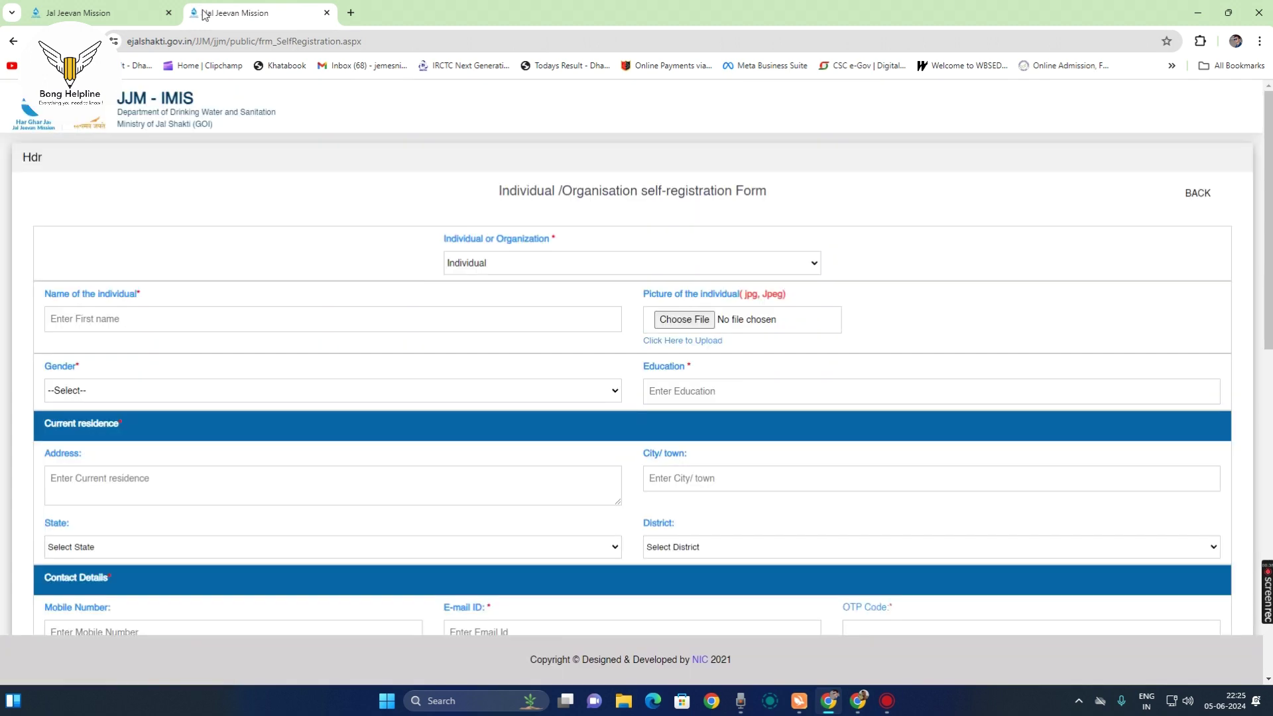
- Circle the form's title with the pink annotation pen and put a tick beside the Individual or Organization field
click(501, 695)
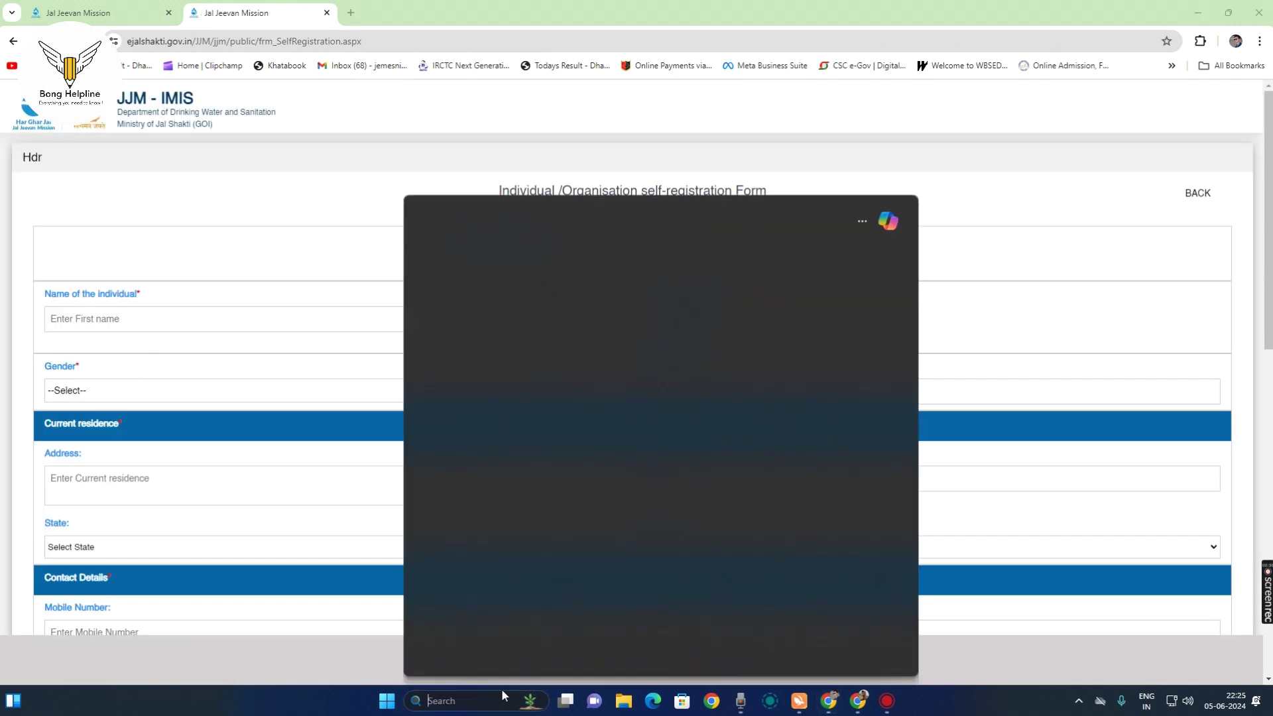
drag(458, 197, 512, 173)
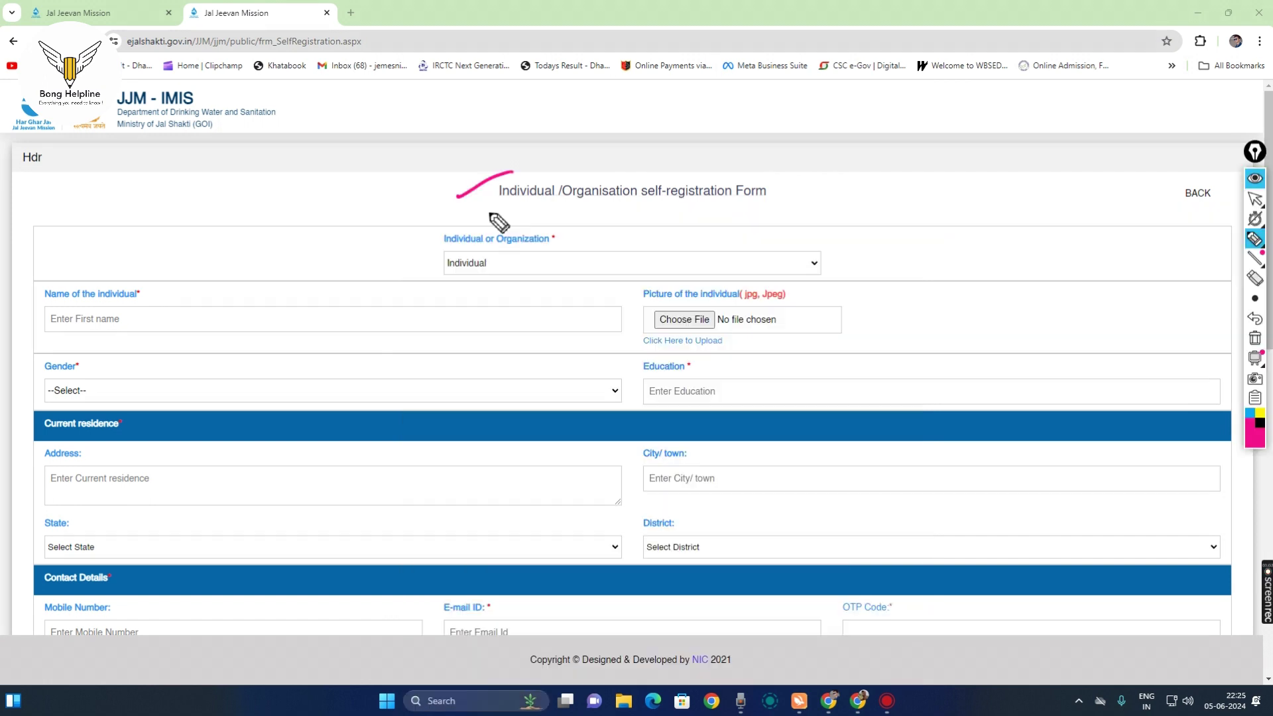
mouse_move(491, 214)
mouse_down()
mouse_move(780, 209)
mouse_move(626, 161)
mouse_move(486, 215)
mouse_up()
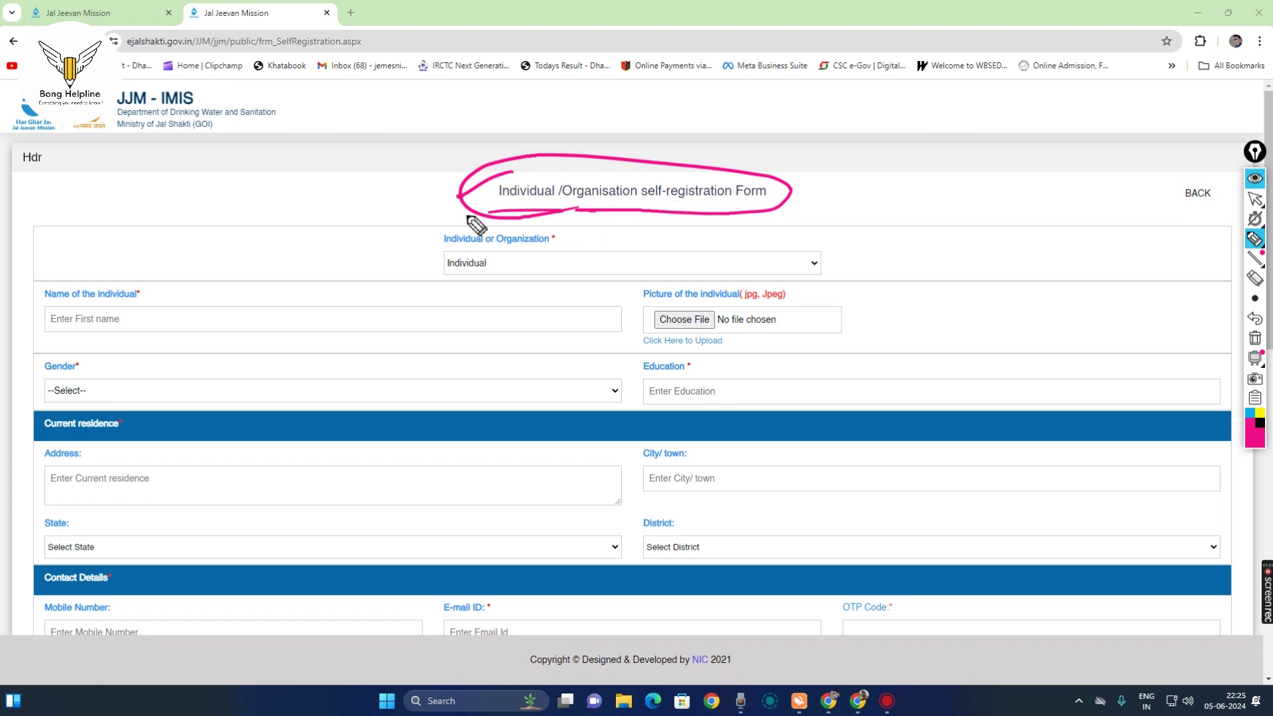
drag(383, 252, 439, 233)
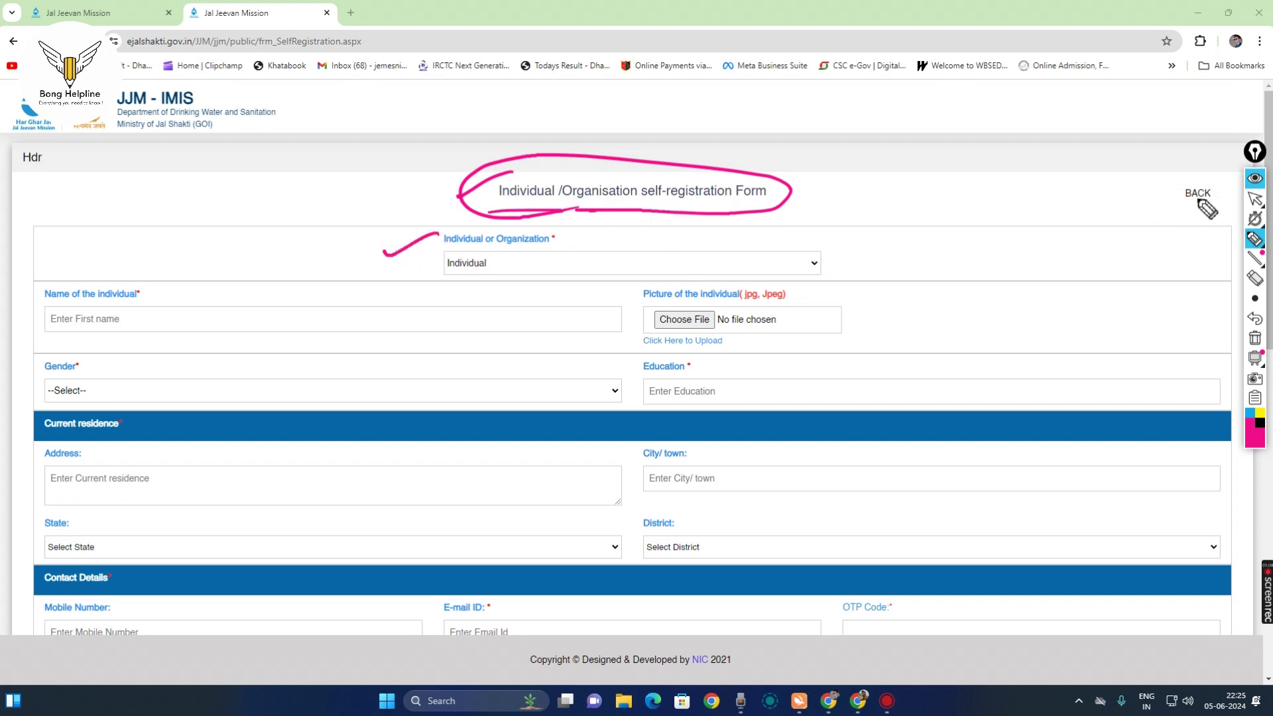
- Check the choices for Individual or Organization and select Individual
click(1254, 199)
key(alt+Down)
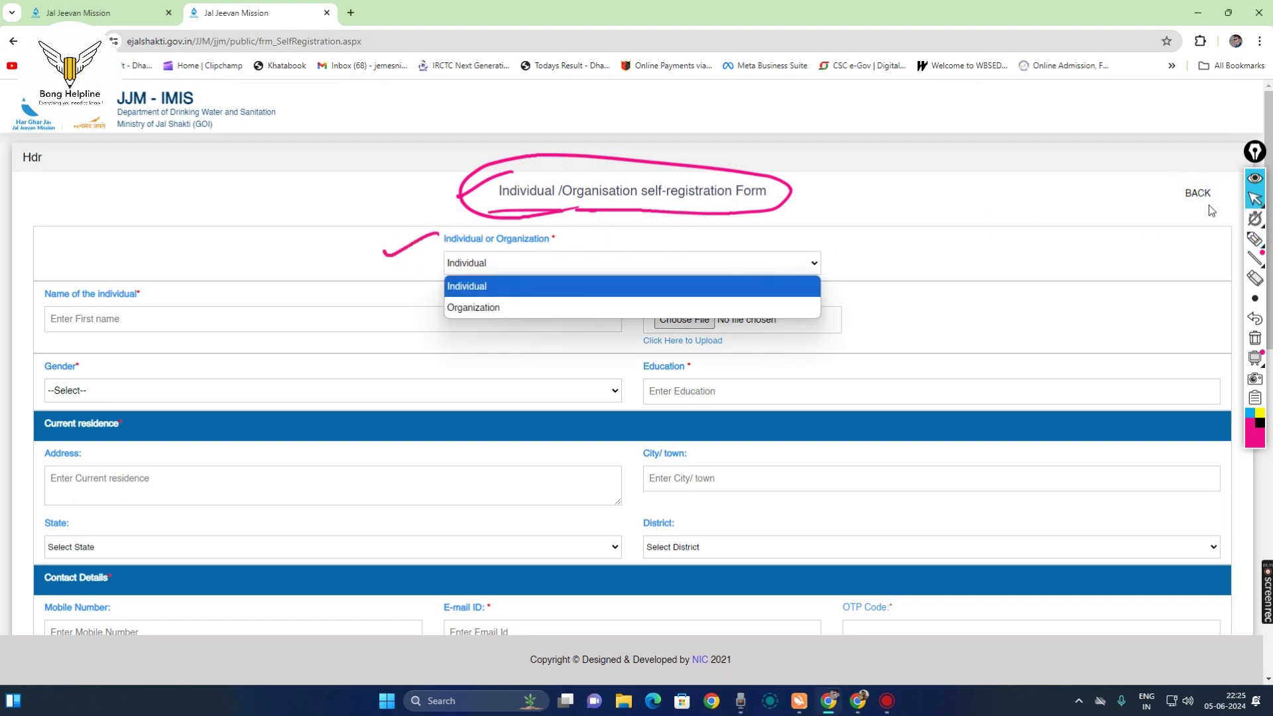
key(Down)
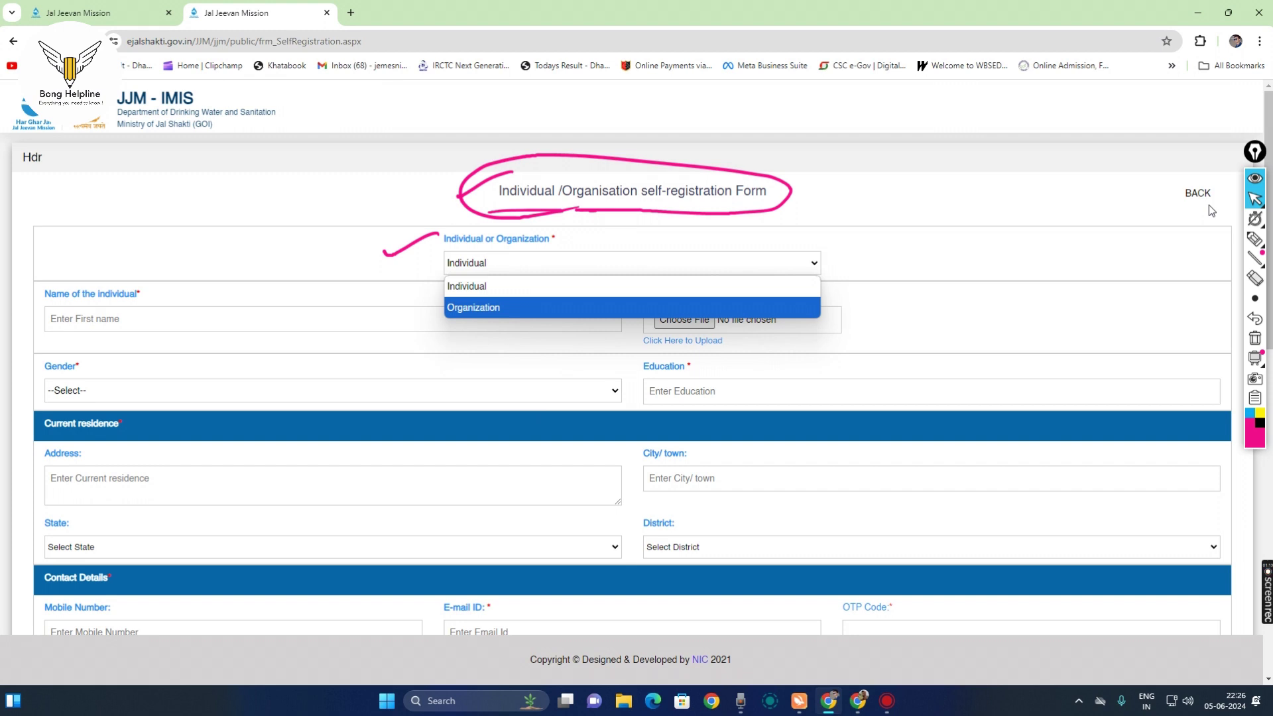
key(Up)
key(Return)
- Mark the individual's name and picture fields with pen ticks and handwrite "jpg" and "Jpeg" above the picture field's row
click(1254, 238)
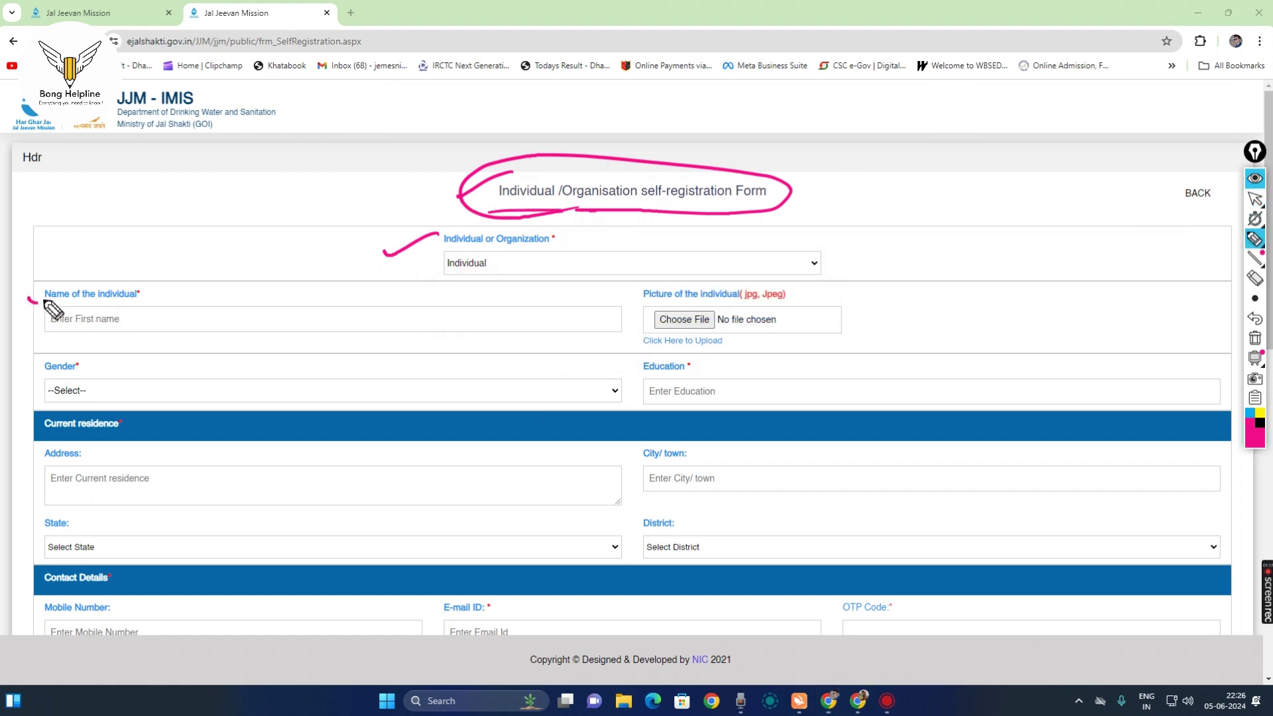
mouse_move(28, 303)
mouse_down()
mouse_move(93, 266)
mouse_move(191, 279)
mouse_up()
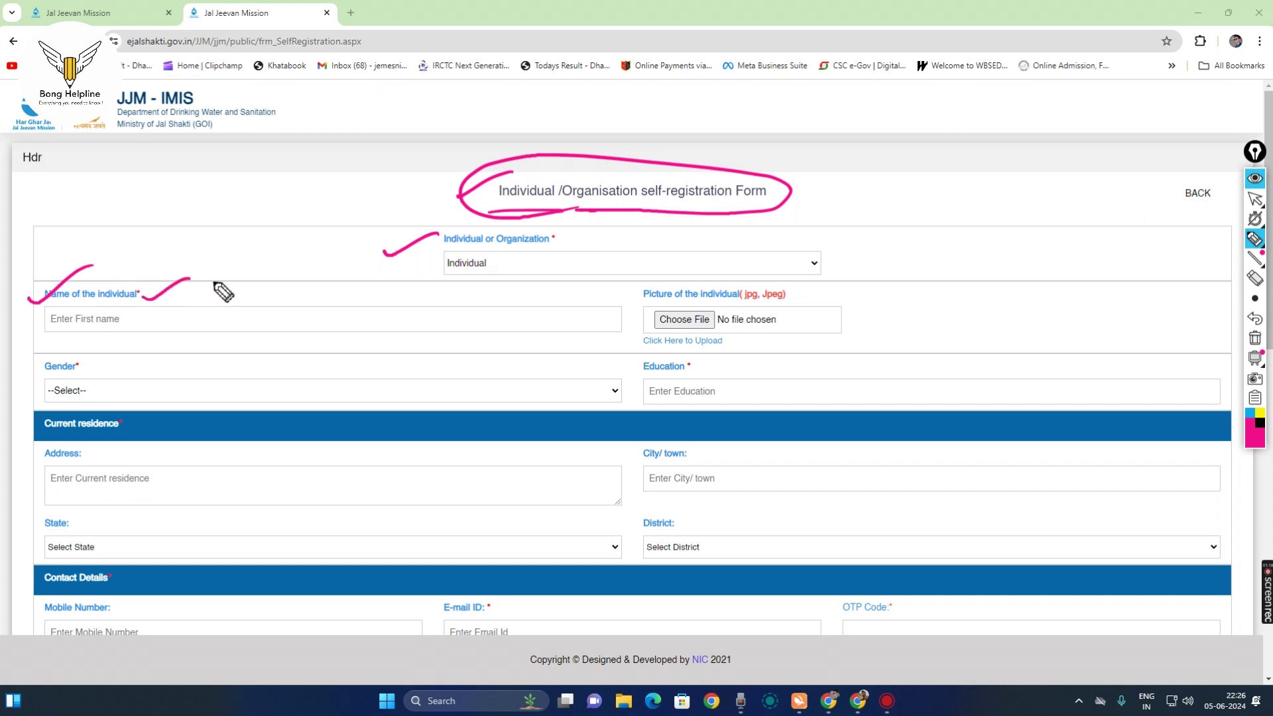
drag(49, 339, 90, 323)
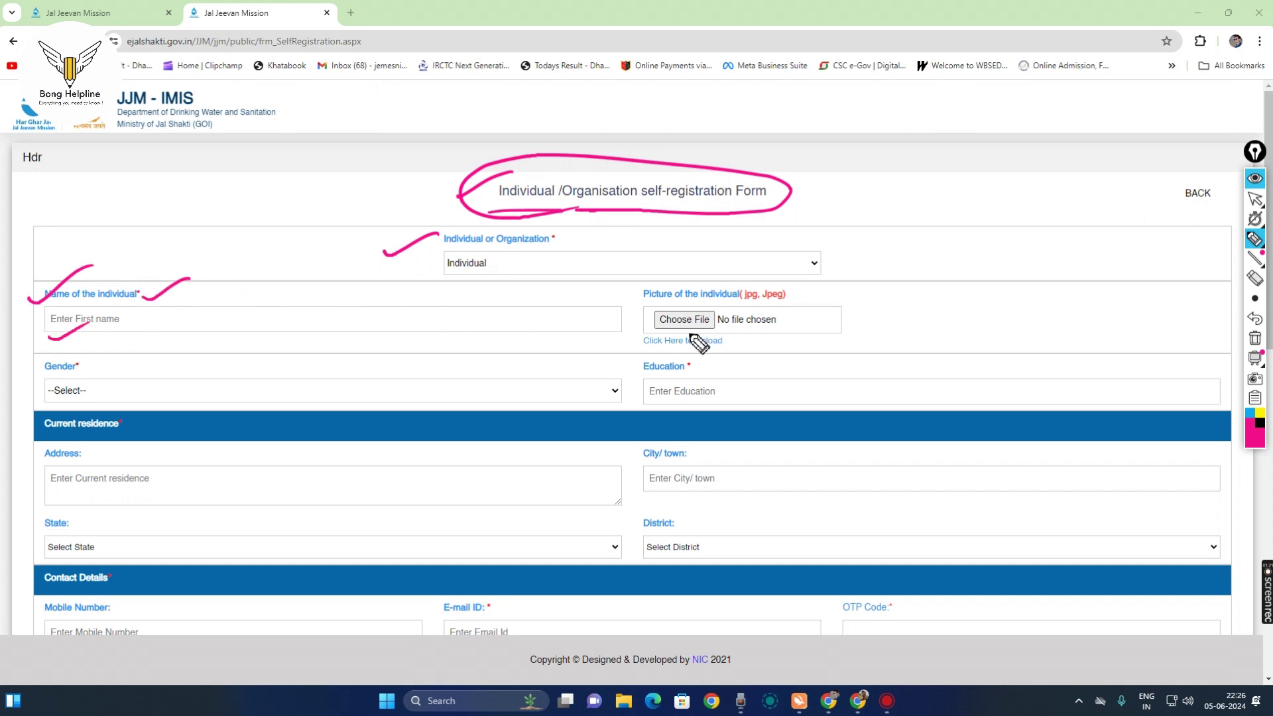
drag(859, 320, 958, 309)
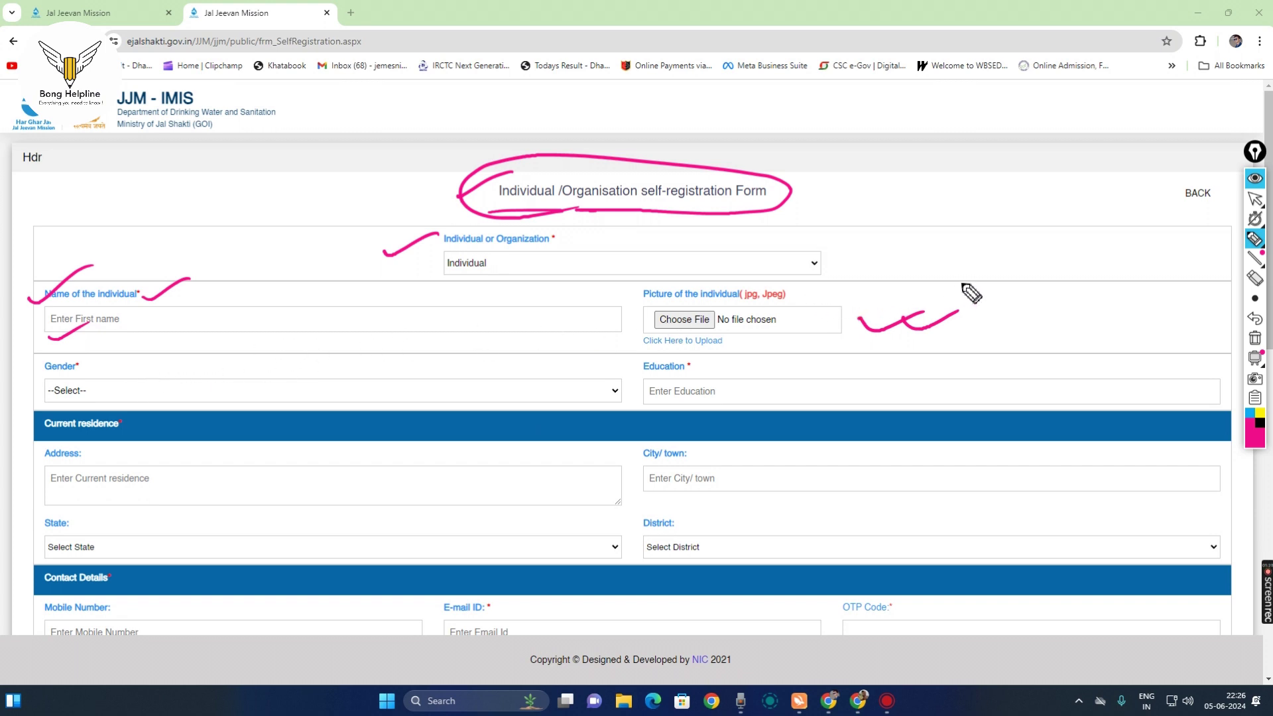
mouse_move(975, 251)
mouse_down()
mouse_move(945, 279)
mouse_move(994, 259)
mouse_move(1025, 275)
mouse_move(1042, 250)
mouse_move(1105, 269)
mouse_move(1146, 244)
mouse_move(1179, 262)
mouse_move(1154, 269)
mouse_up()
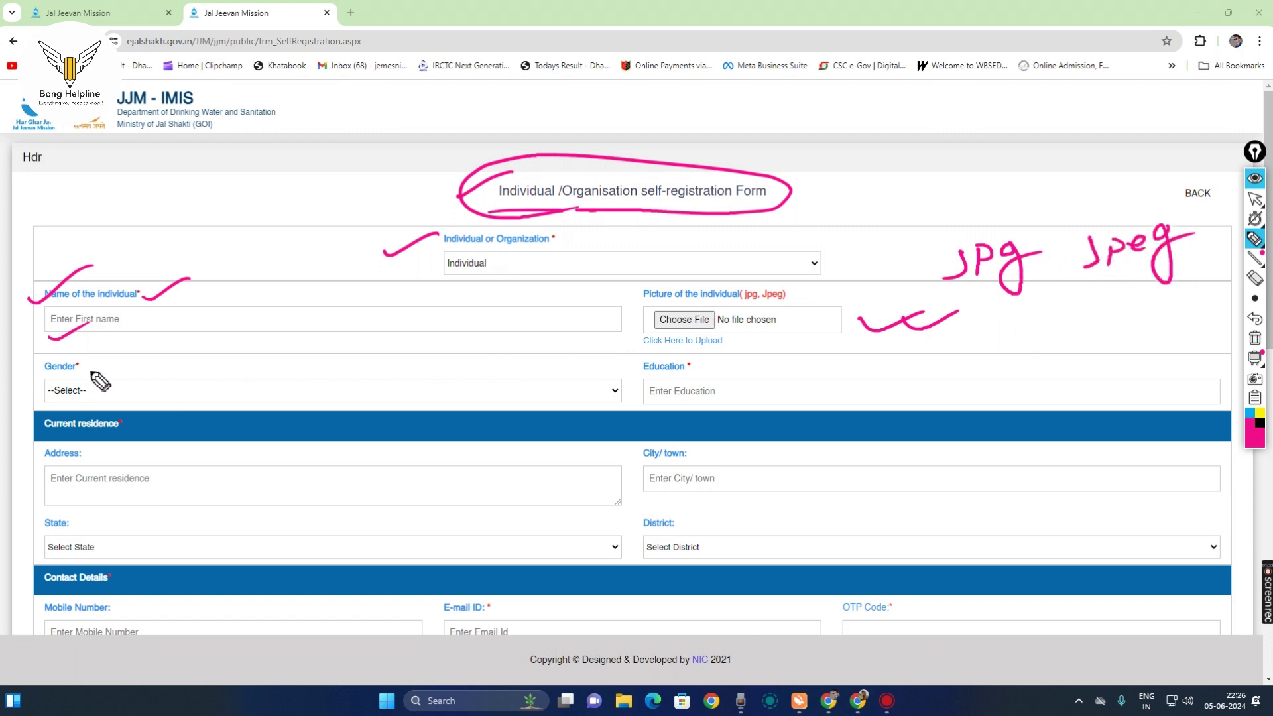
- Put pen ticks on the Gender and Education fields, keeping the pen active for more marks
drag(91, 374, 144, 349)
drag(629, 373, 730, 354)
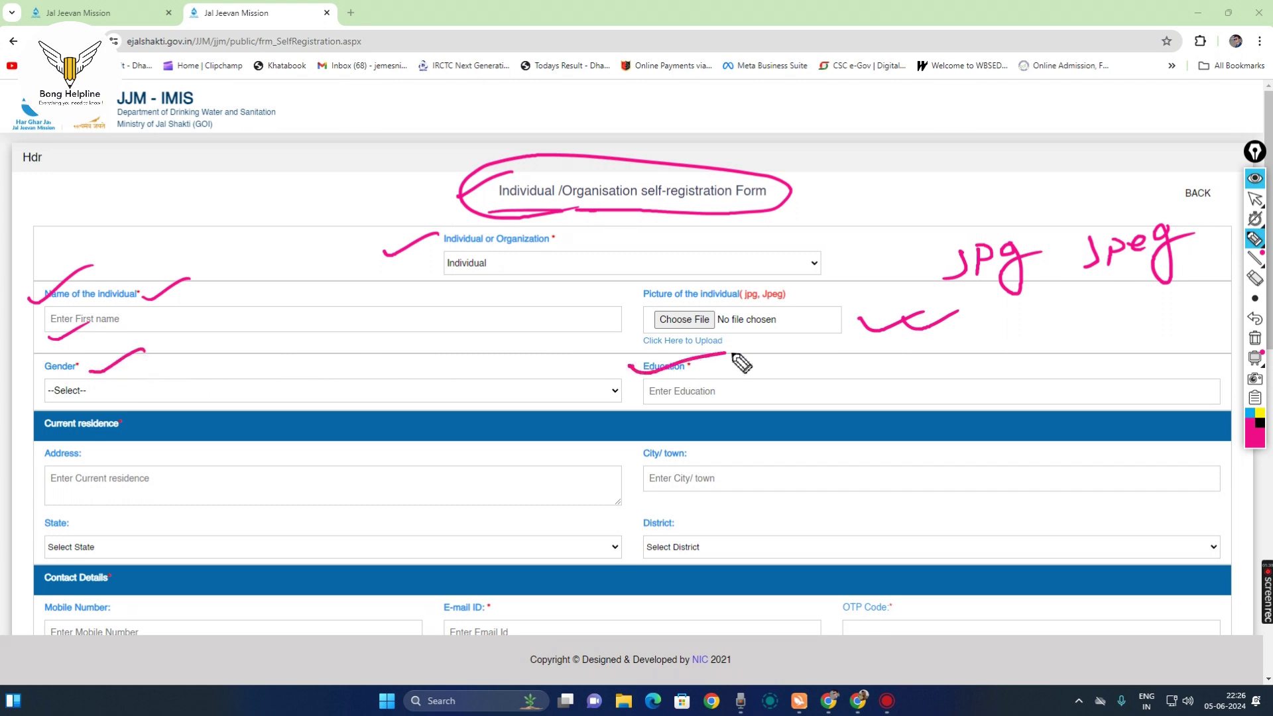
click(1260, 201)
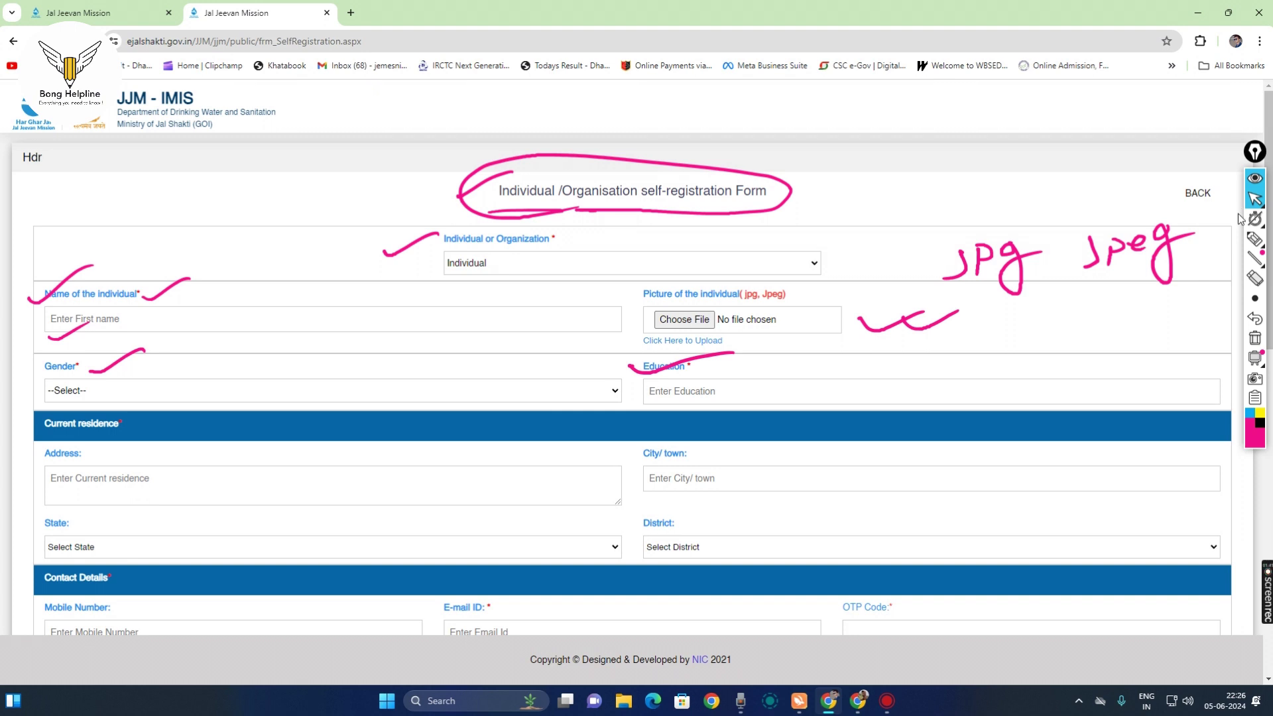
click(1255, 239)
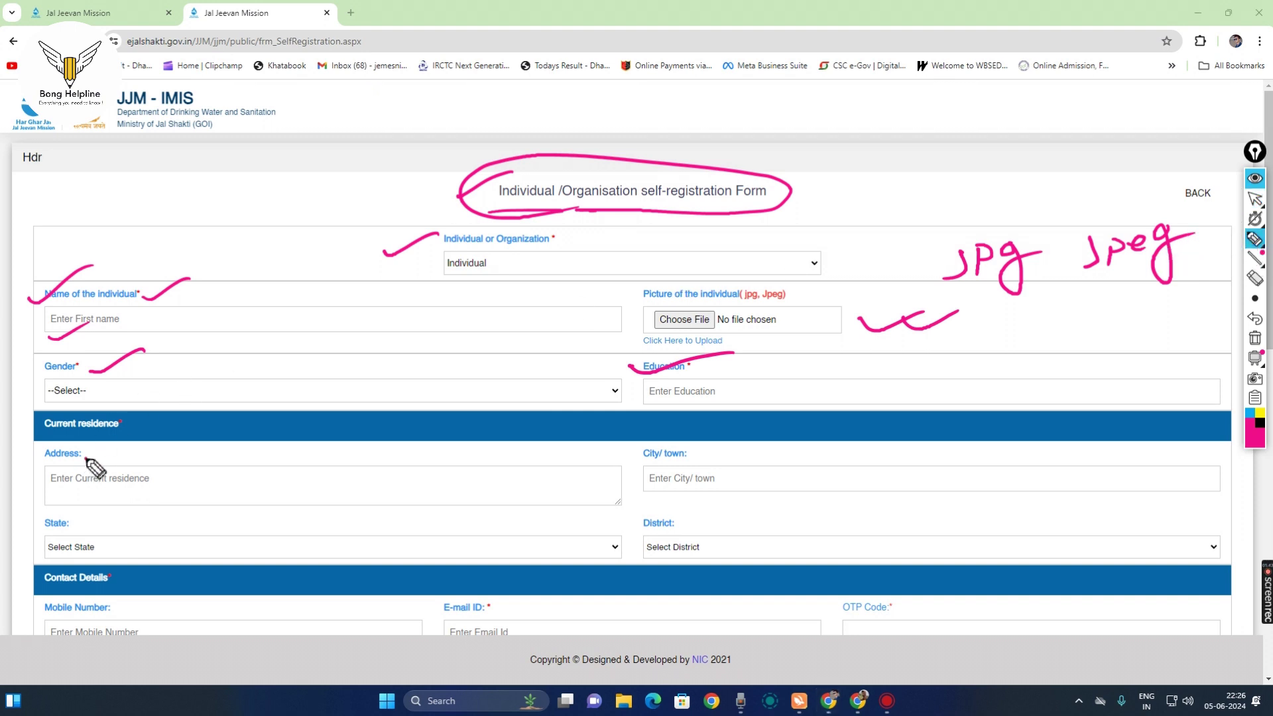
- Mark the current residence's Address, City/ town, State and District fields and the Contact Details heading with the pen
drag(87, 457, 138, 435)
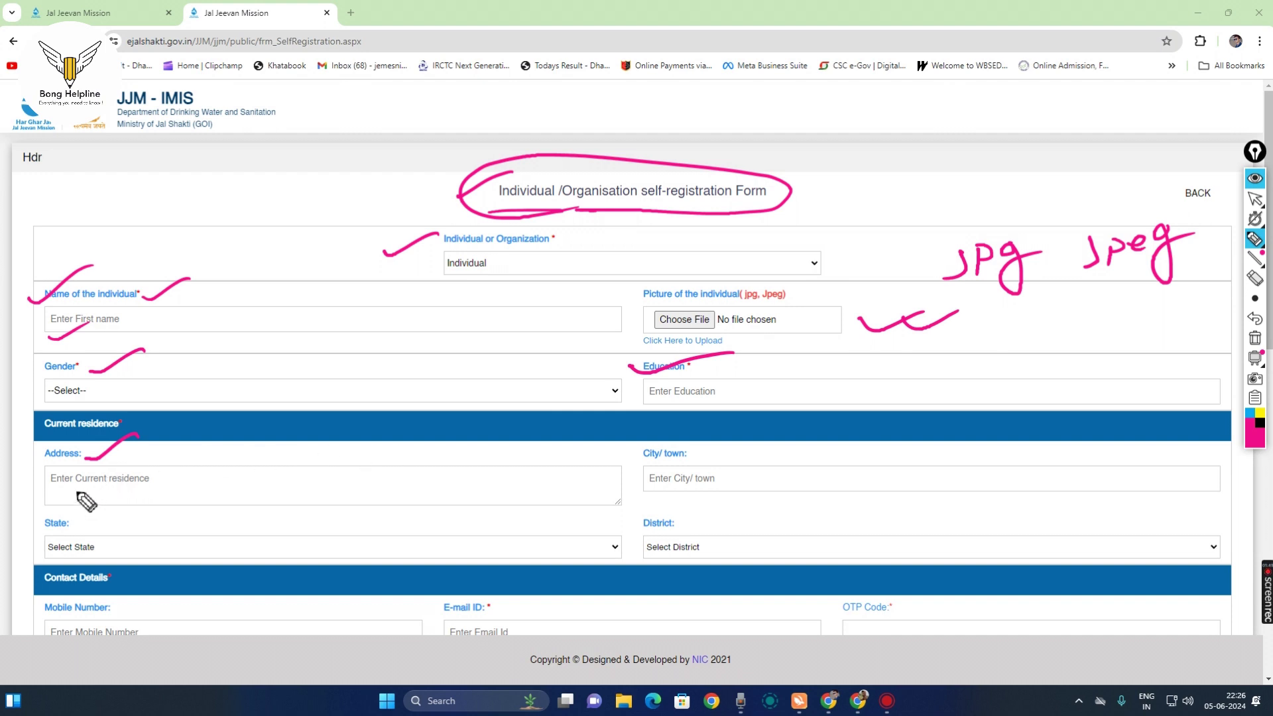
drag(81, 492, 191, 484)
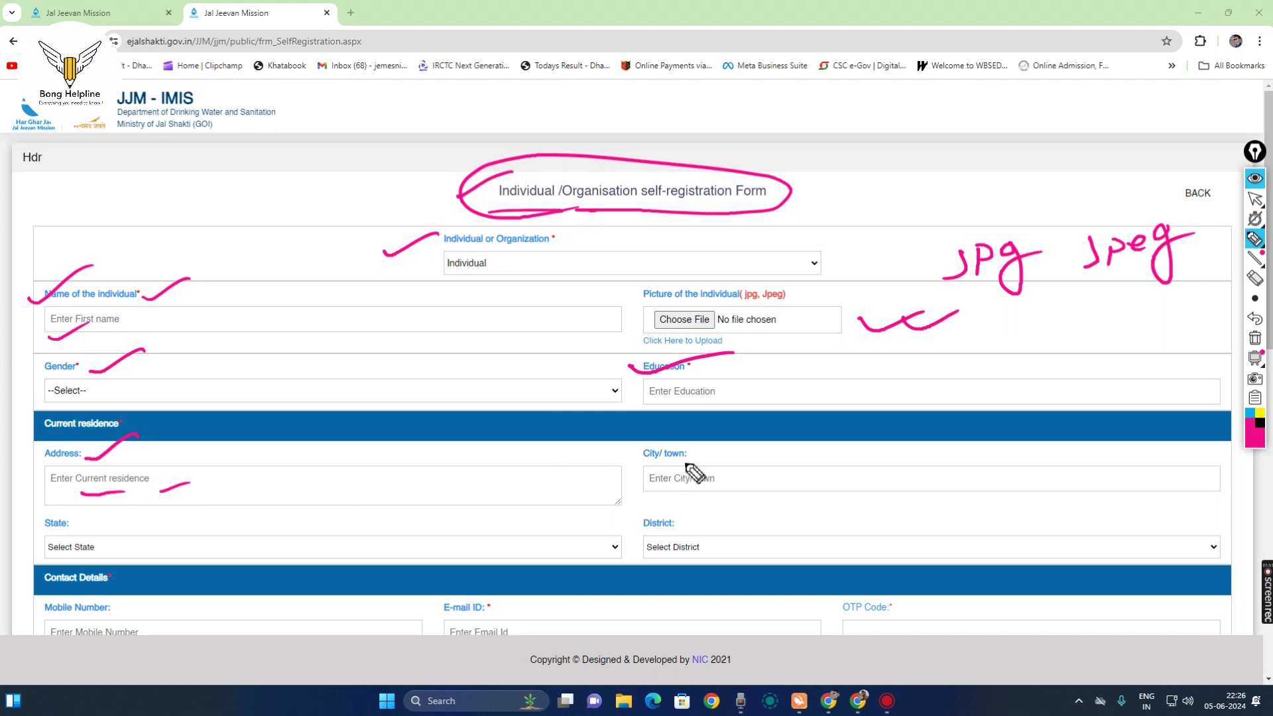
drag(695, 462, 756, 438)
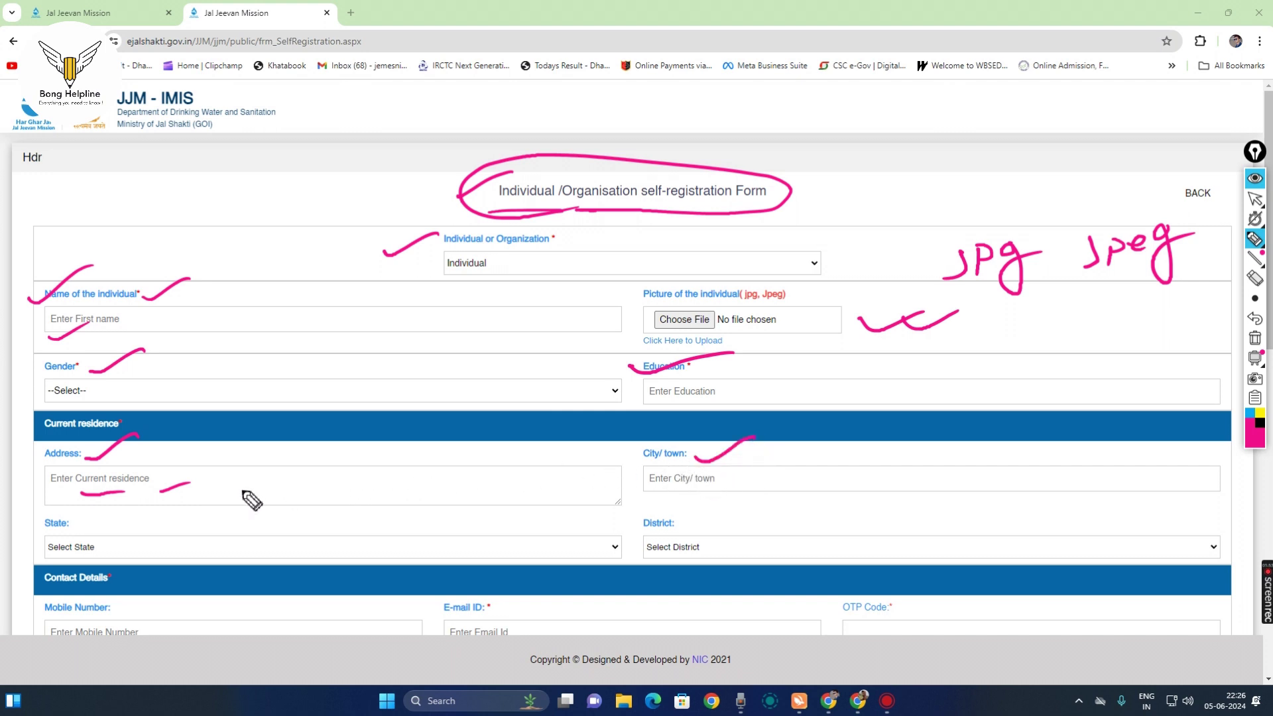
drag(94, 539, 135, 517)
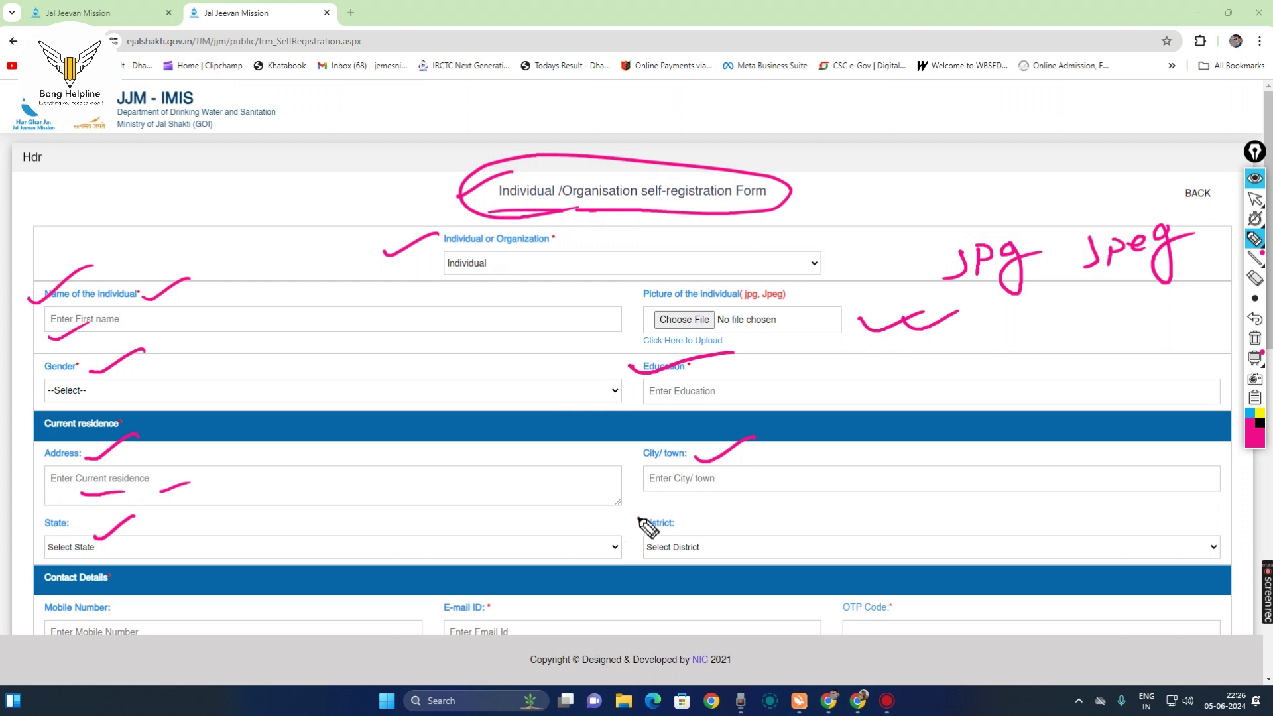
drag(639, 520, 681, 506)
drag(100, 600, 215, 574)
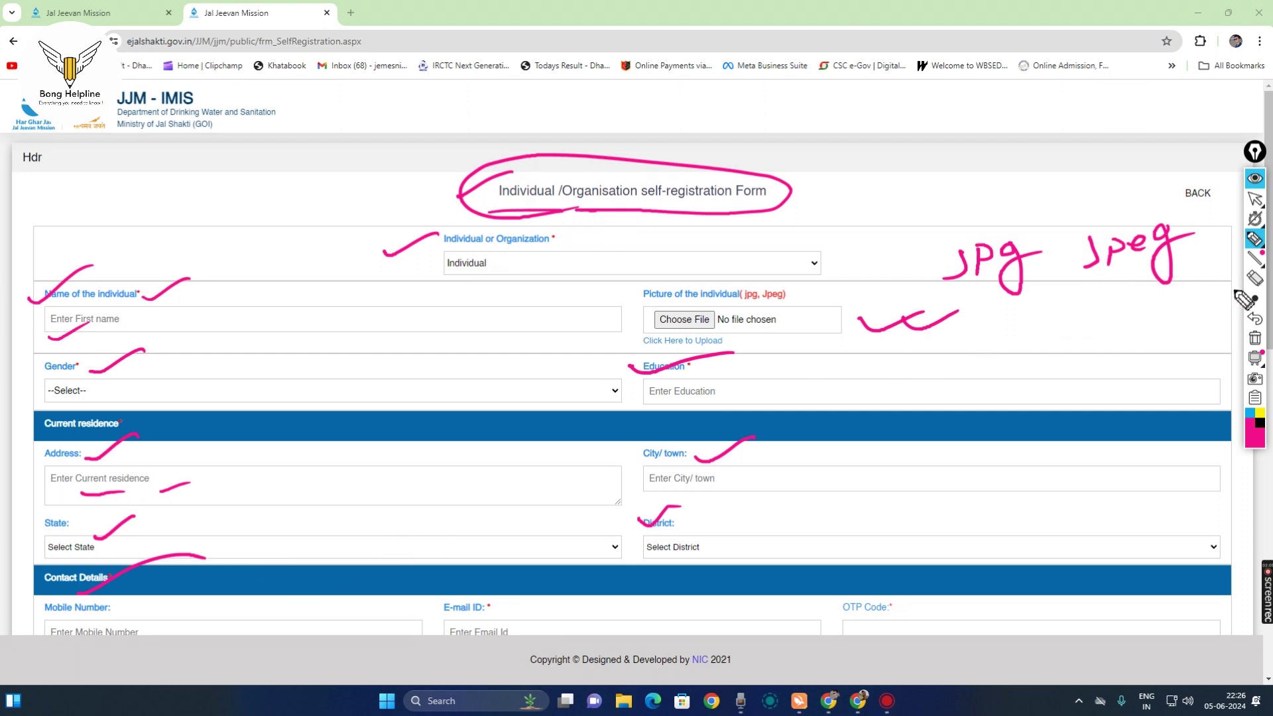
- Clear all annotations, then mark the Mobile Number, Send OTP, E-mail ID and OTP Code items under Contact Details
click(1255, 340)
scroll(245, 193, down, 6)
drag(236, 185, 319, 169)
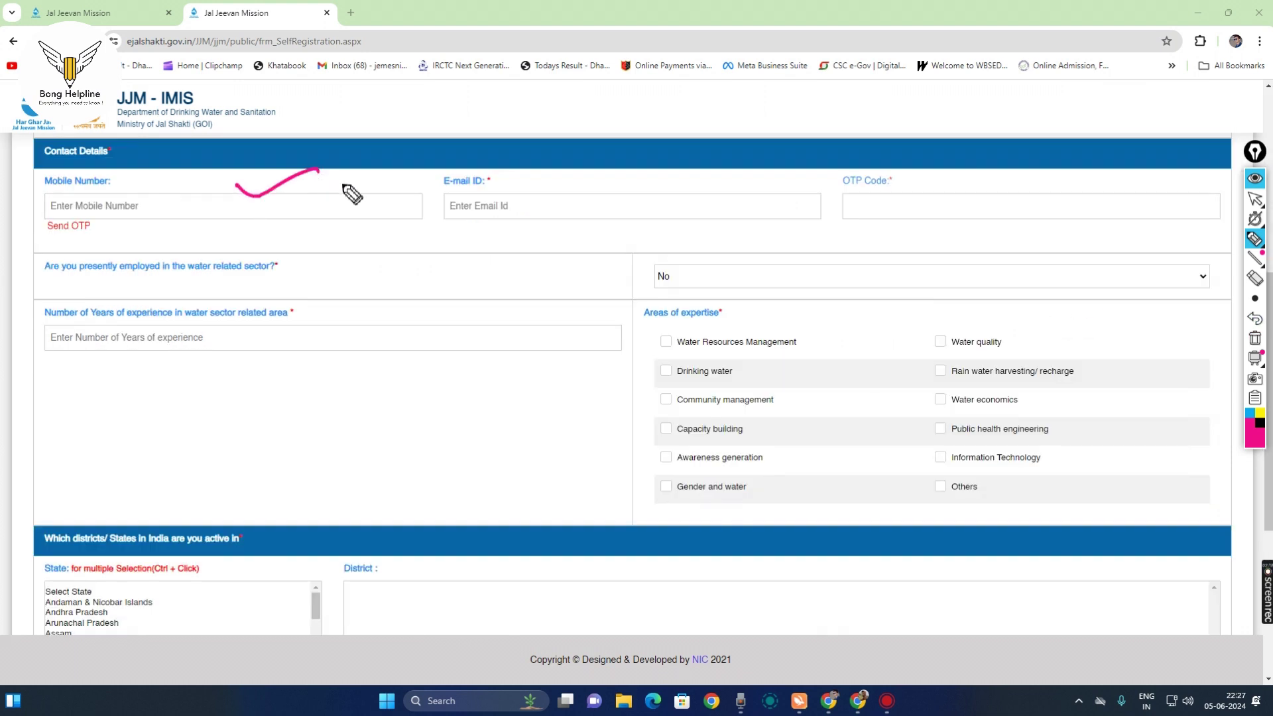
drag(61, 234, 94, 229)
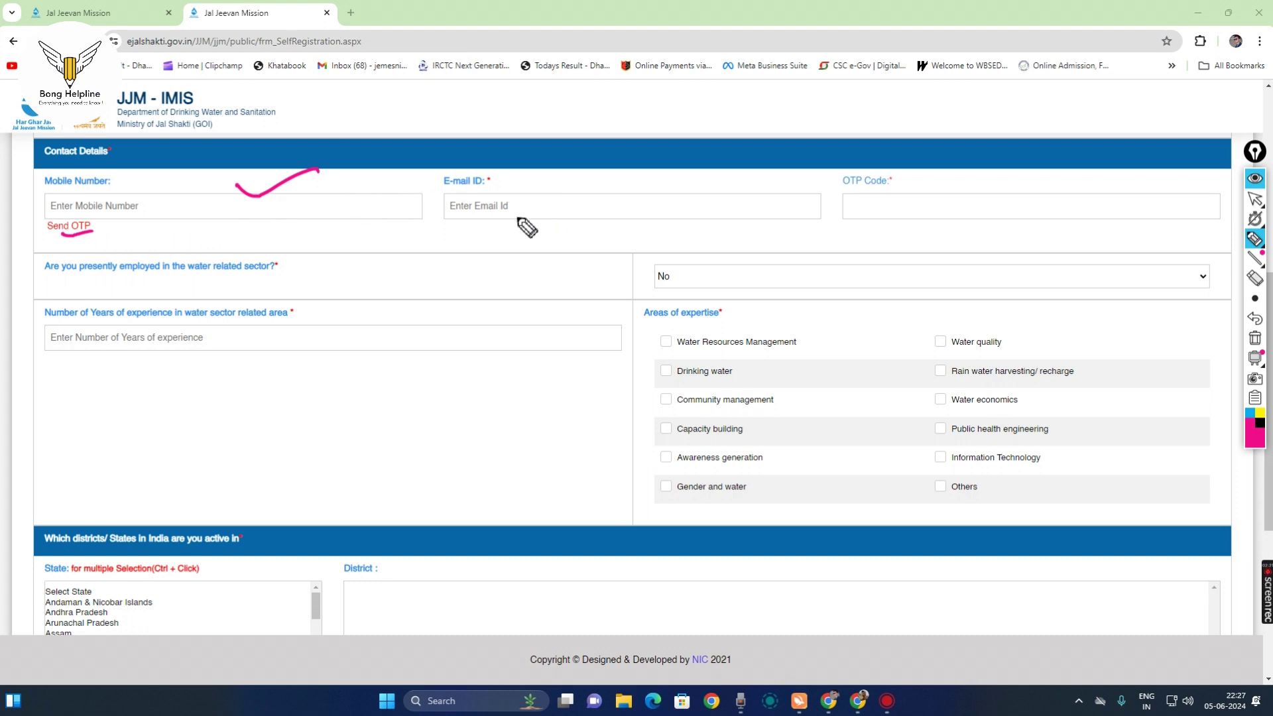
drag(475, 224, 638, 211)
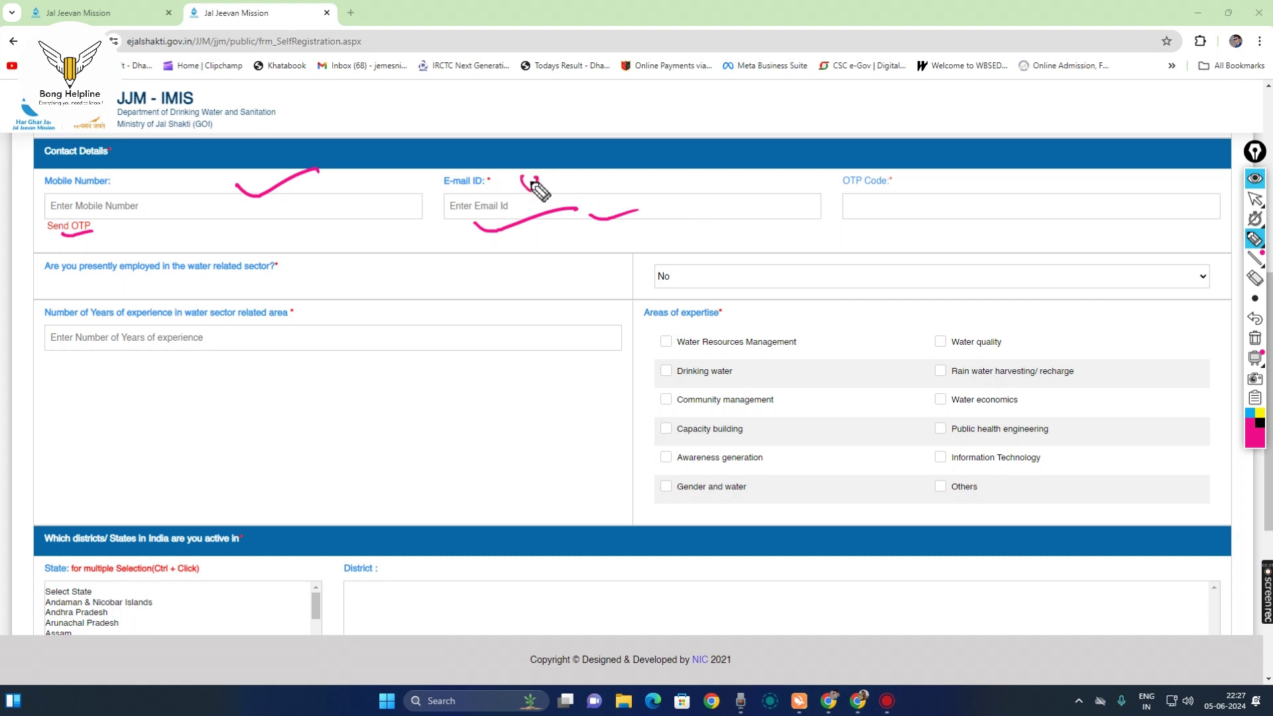
mouse_move(533, 181)
mouse_down()
mouse_move(534, 203)
mouse_move(560, 169)
mouse_up()
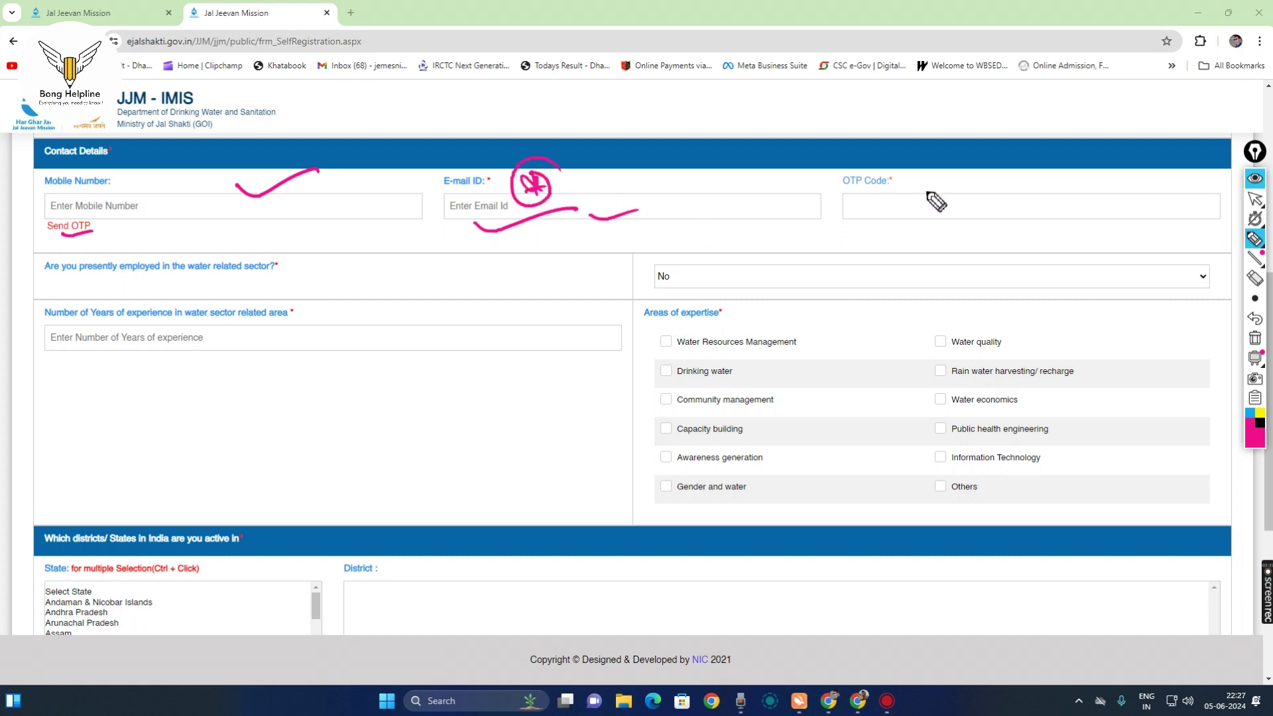
mouse_move(856, 209)
mouse_down()
mouse_move(874, 221)
mouse_move(944, 200)
mouse_up()
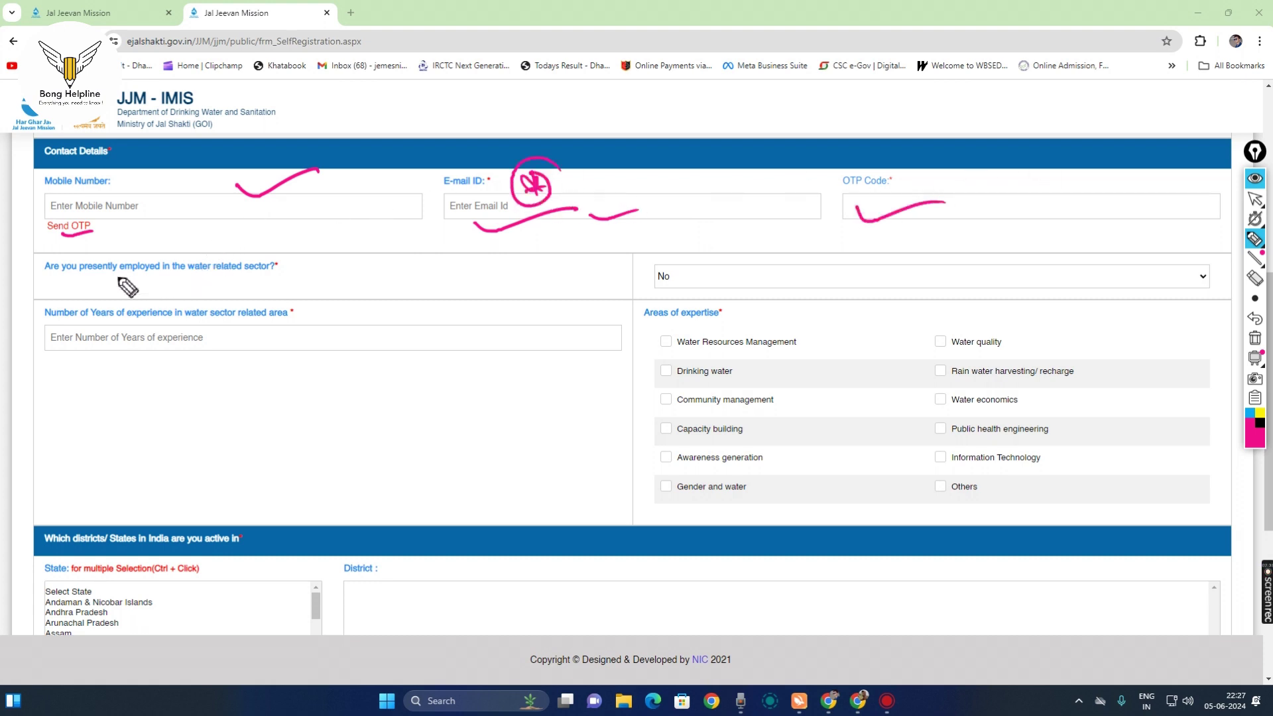
- Underline the question about present employment in the water related sector and tick its answer field
drag(41, 279, 118, 278)
drag(122, 278, 297, 271)
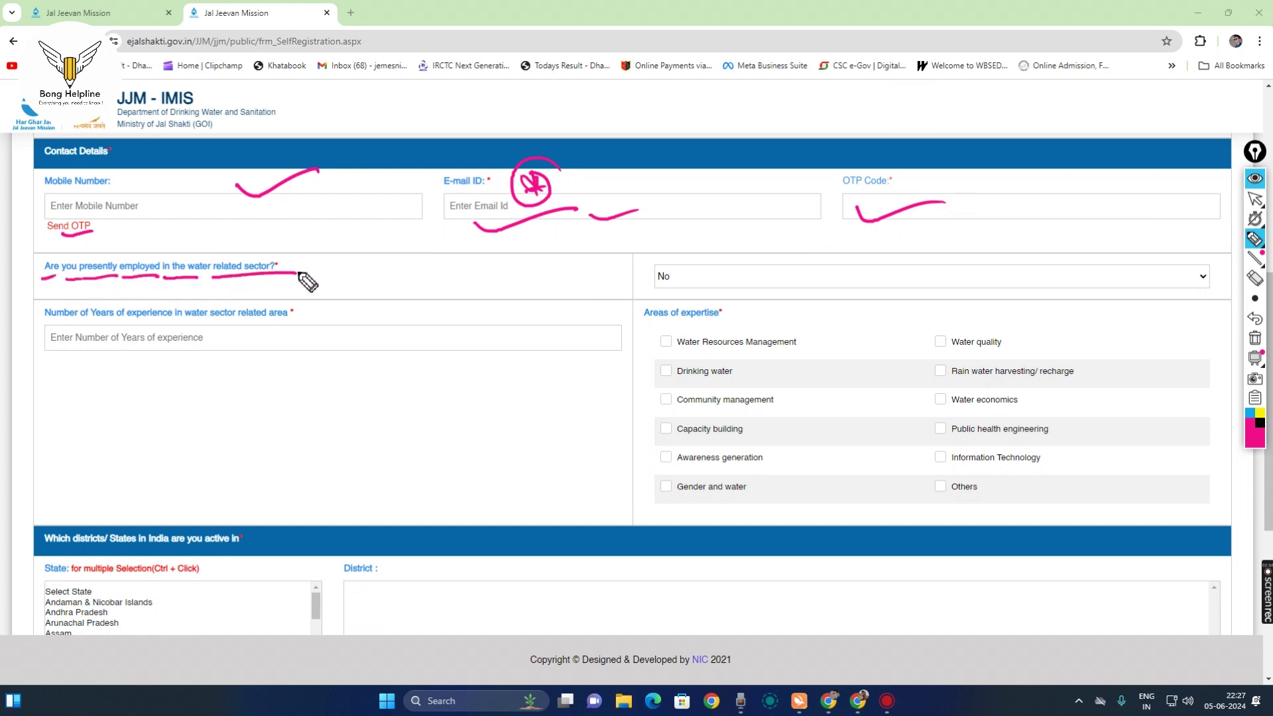
drag(632, 273, 707, 253)
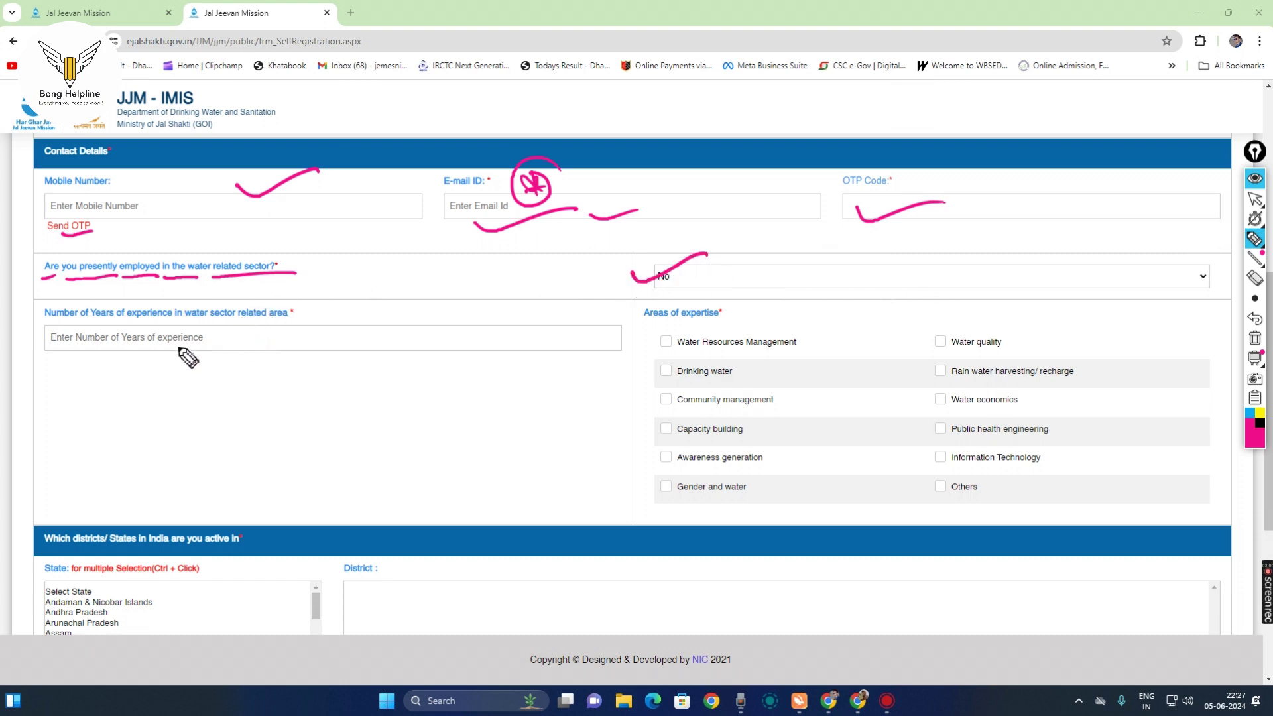
- Underline and tick the years of experience in water sector field and handwrite "00" in it
drag(195, 344, 272, 312)
mouse_move(22, 312)
mouse_down()
mouse_move(86, 291)
mouse_move(94, 318)
mouse_move(297, 323)
mouse_up()
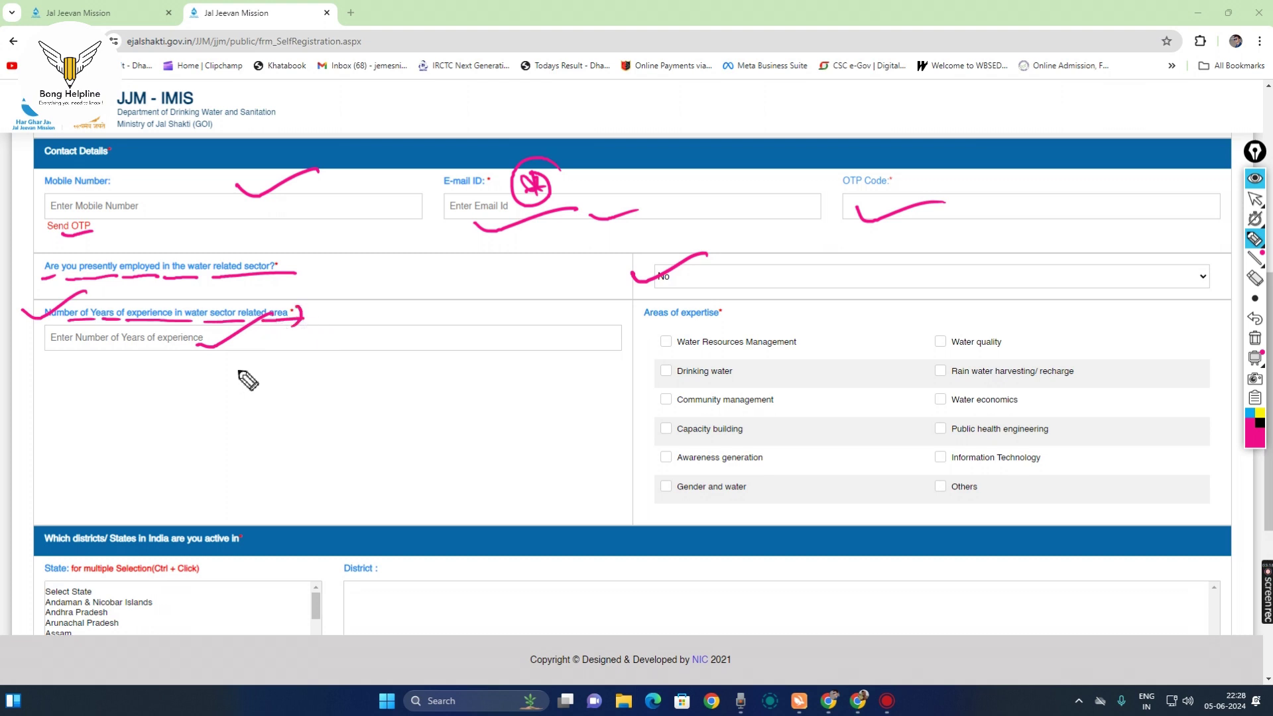
drag(239, 352, 313, 327)
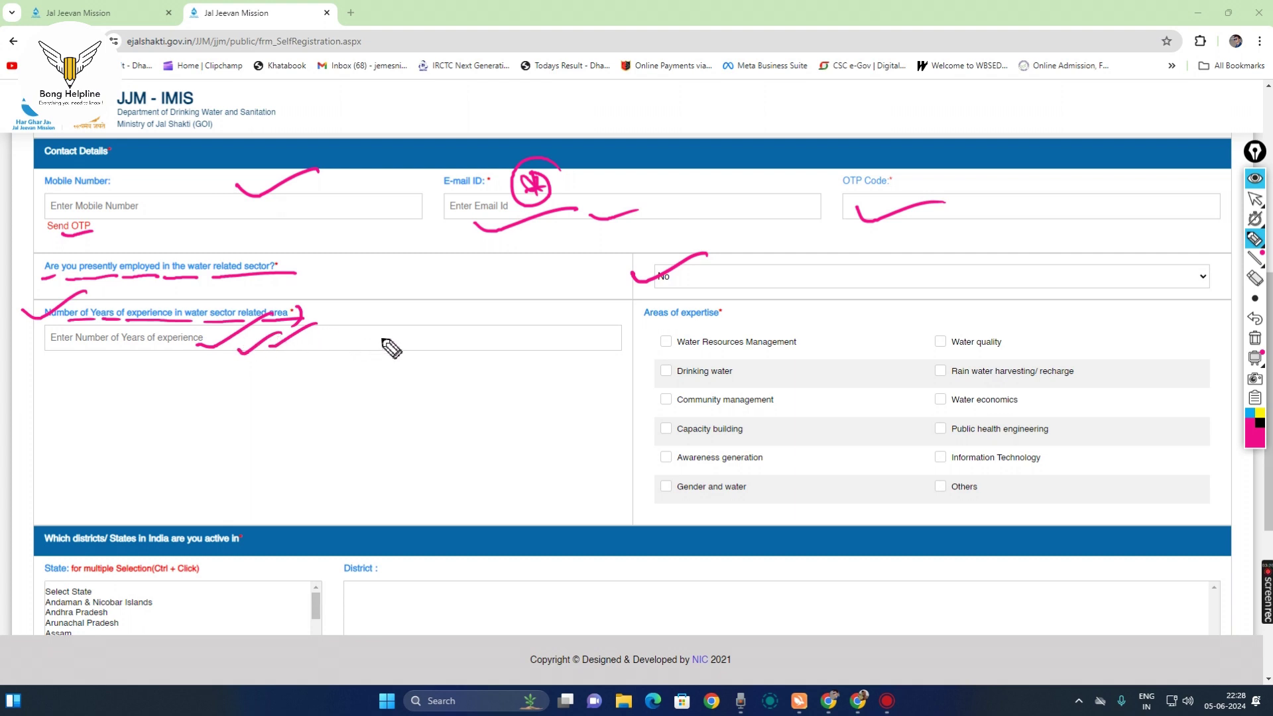
drag(382, 337, 410, 335)
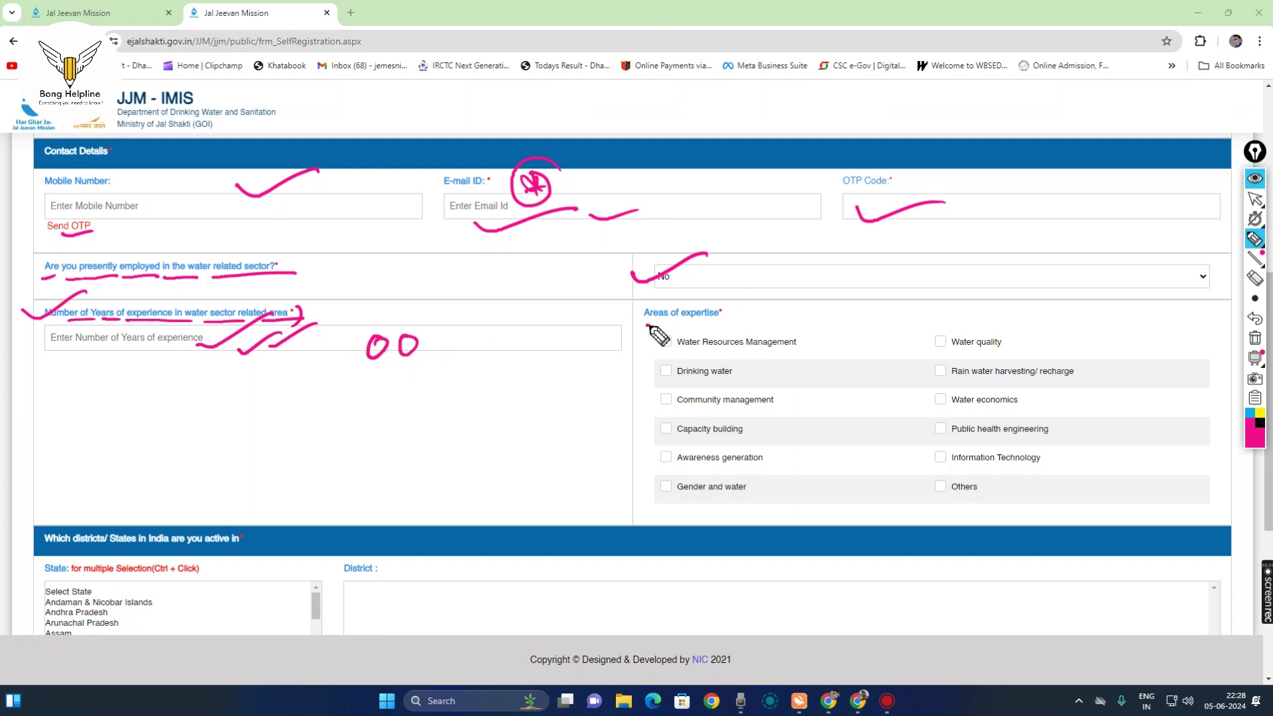
- Underline and tick the Areas of expertise heading, then tick Water quality, Water Resources Management, Drinking water and Rain water harvesting/ recharge with the pen
mouse_move(643, 325)
mouse_down()
mouse_move(759, 323)
mouse_move(776, 311)
mouse_up()
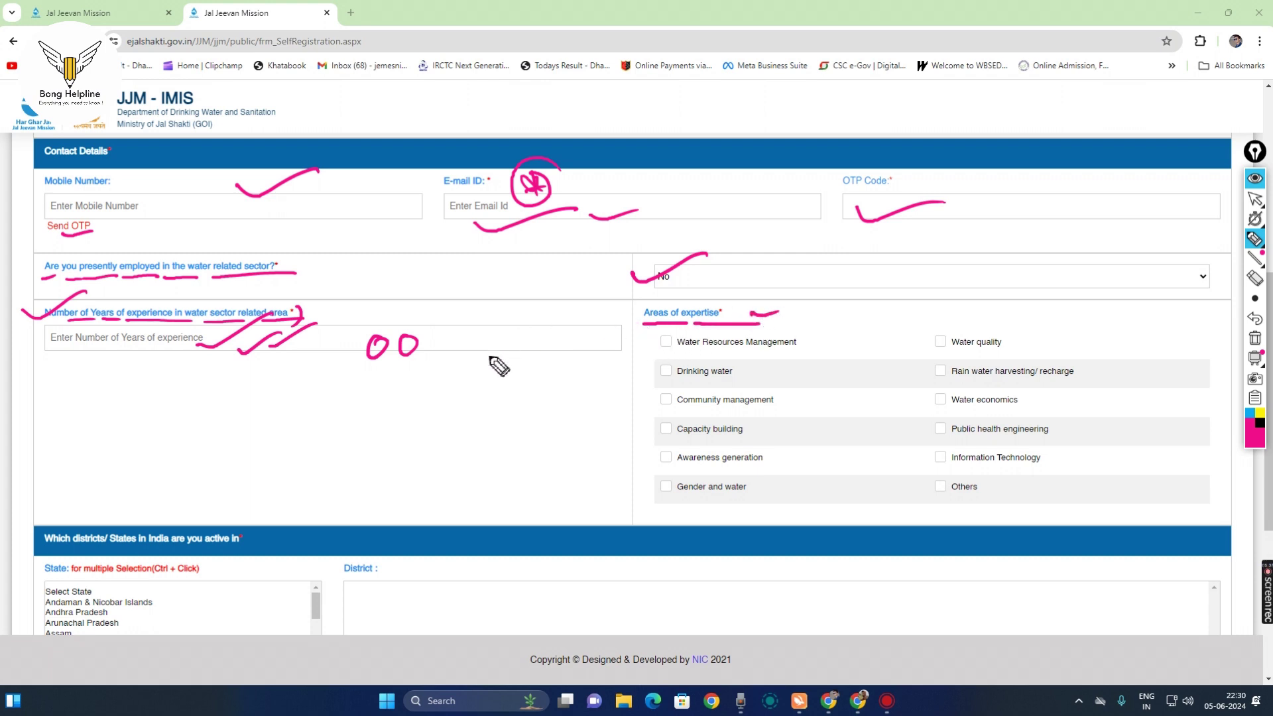
drag(428, 284, 499, 267)
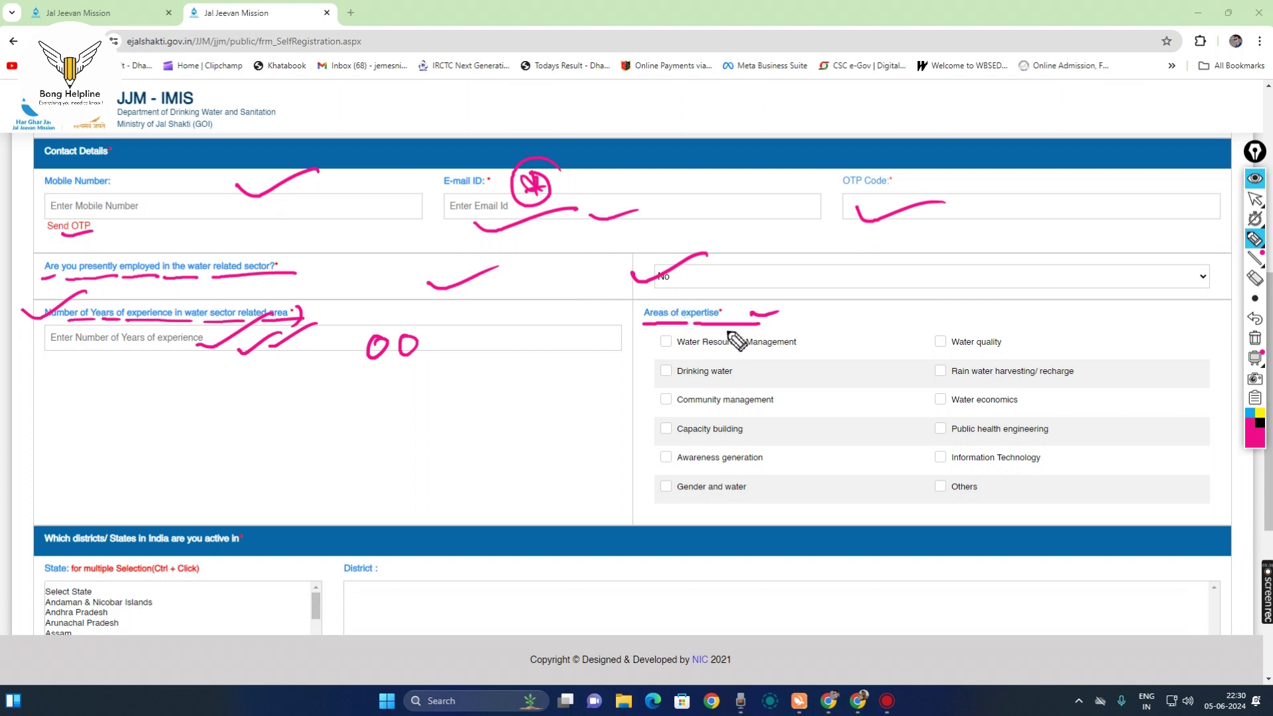
drag(926, 338, 984, 313)
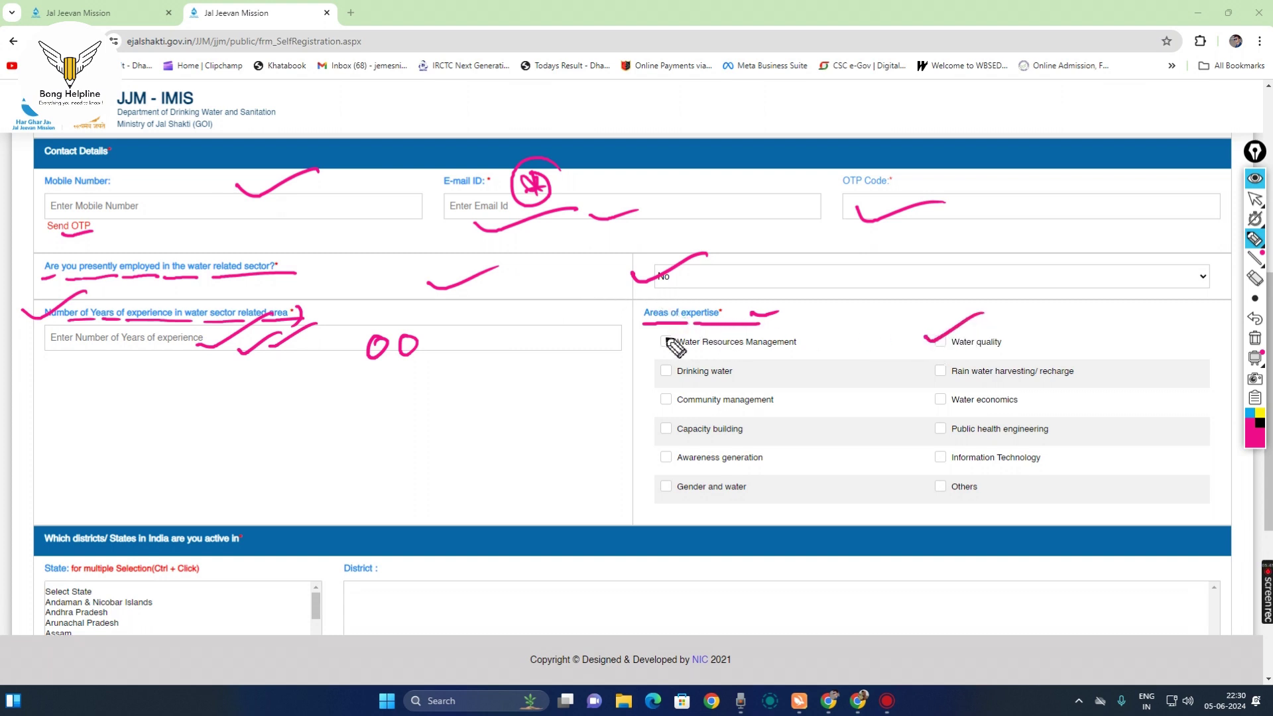
drag(648, 344, 687, 337)
drag(649, 377, 686, 366)
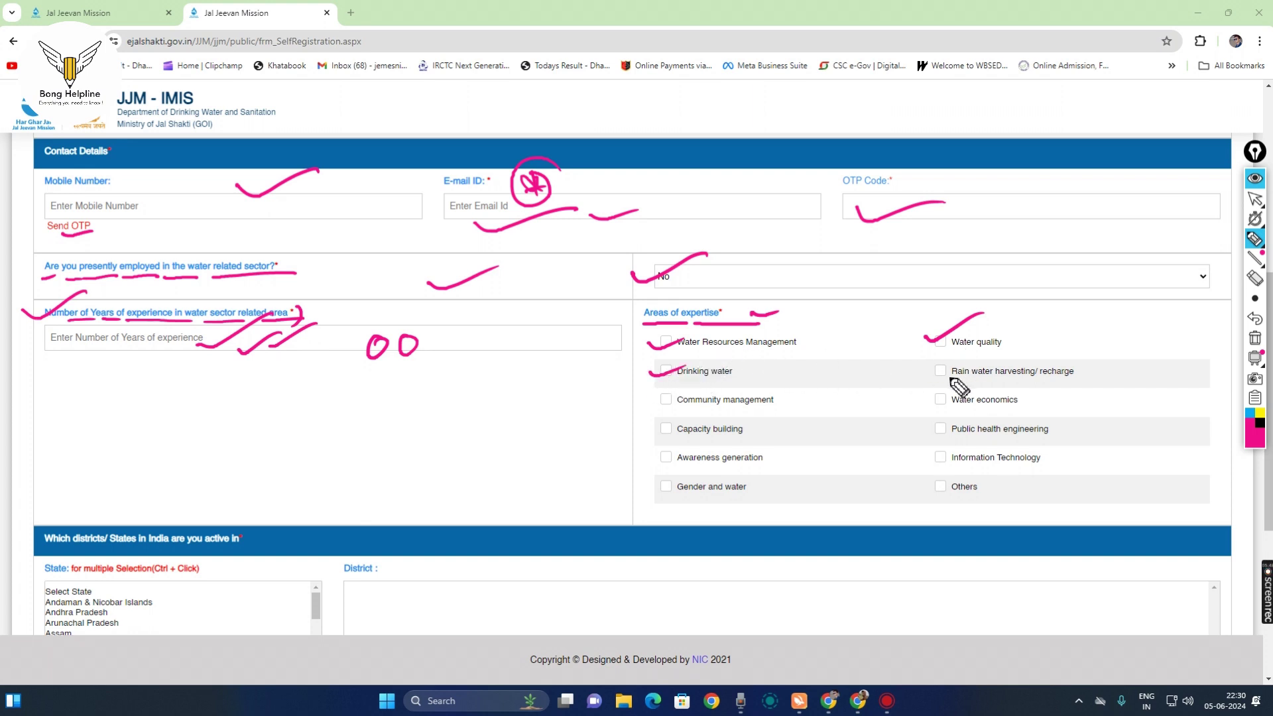
drag(936, 372, 979, 361)
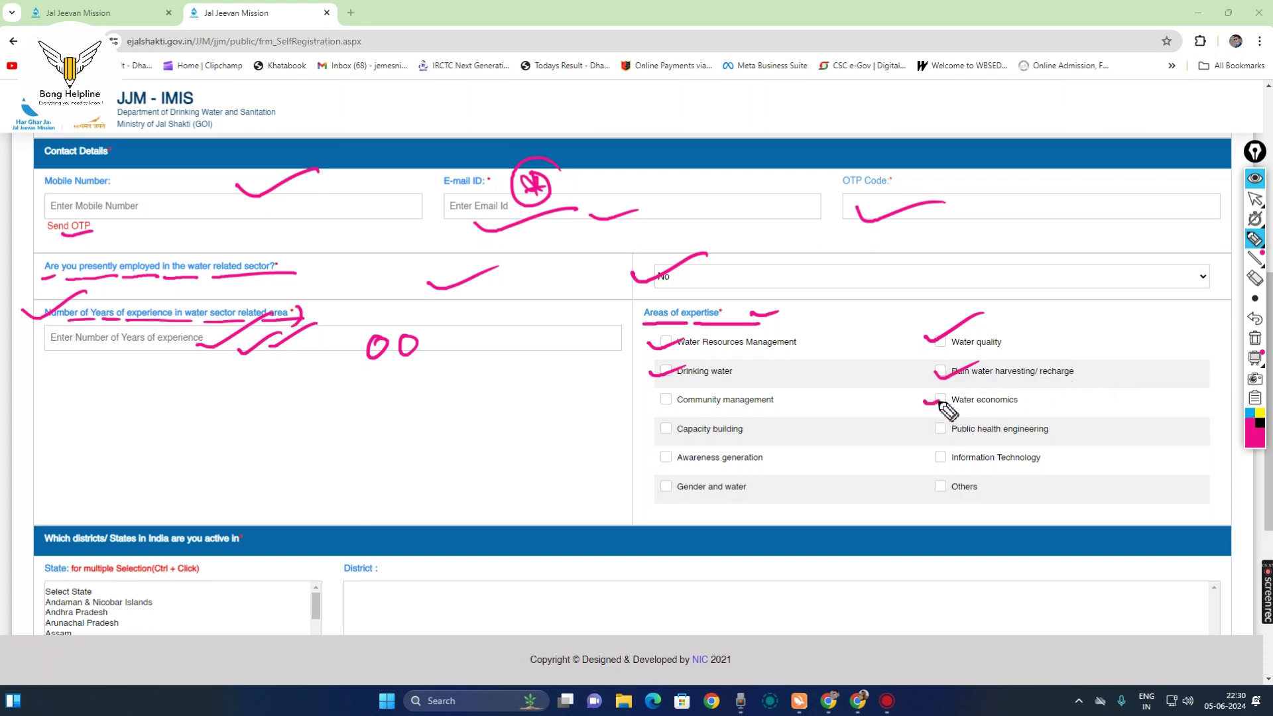
- Tick and underline Water economics and Community management with the pen, and put marks beside Awareness generation
mouse_move(940, 402)
mouse_down()
mouse_move(957, 391)
mouse_move(1013, 412)
mouse_up()
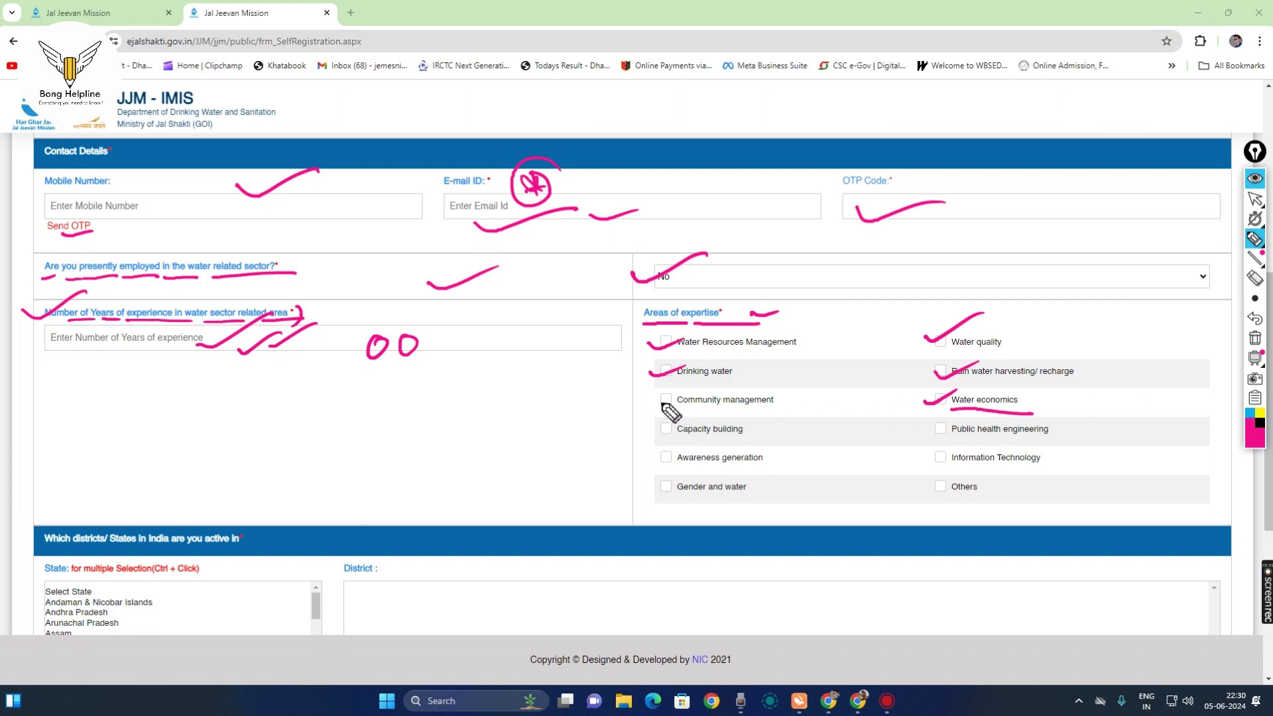
drag(662, 402, 834, 405)
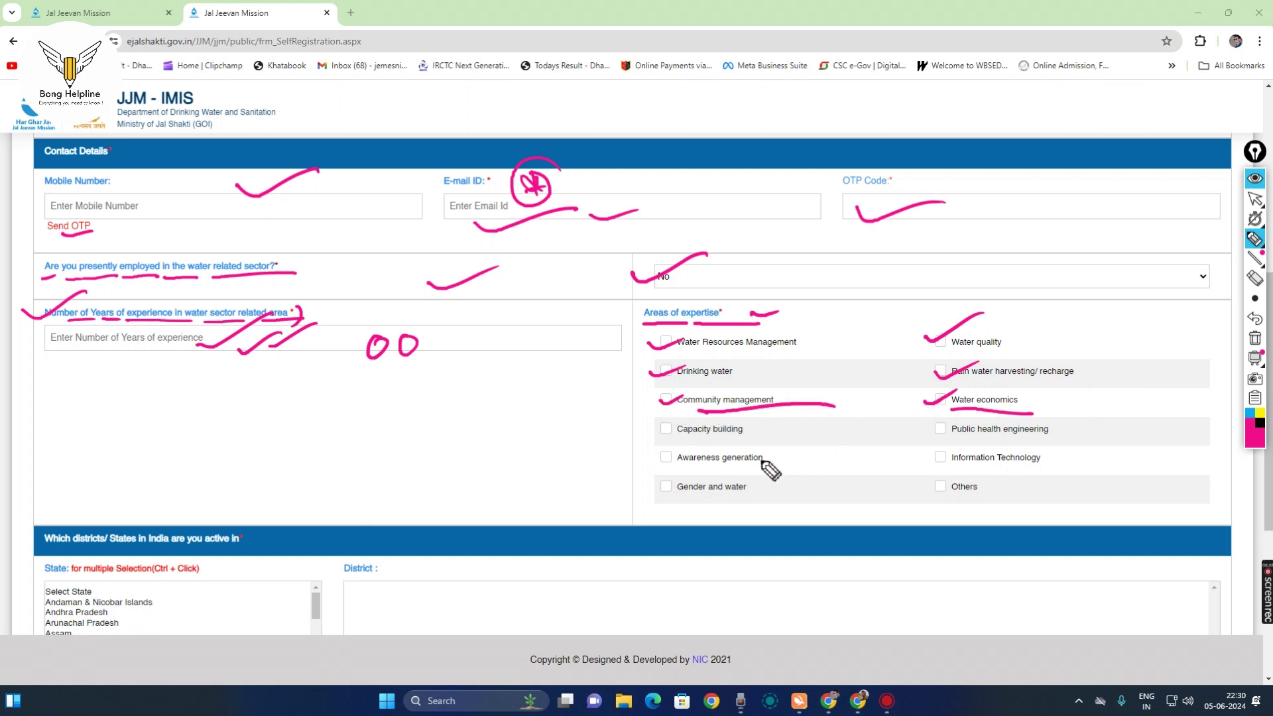
drag(763, 462, 798, 454)
drag(777, 469, 813, 463)
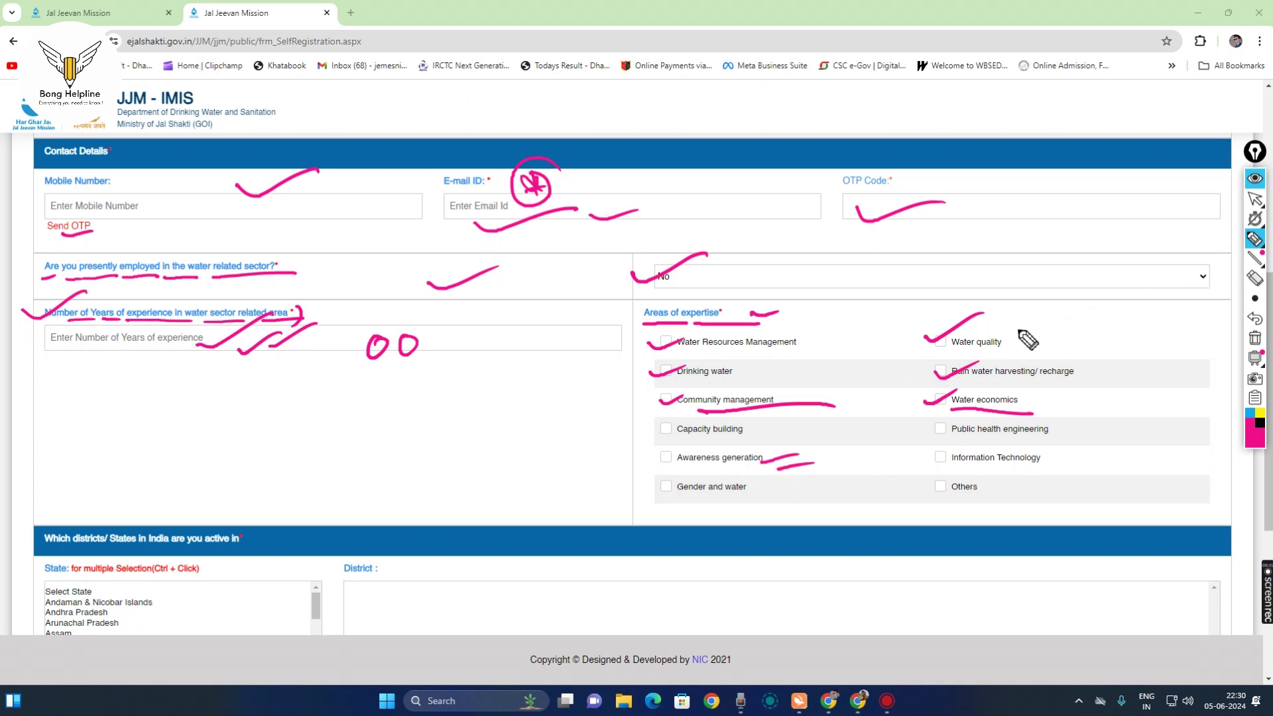
- Mark the State multiple-selection note and the District label and box with pen ticks under the active districts/ States section
scroll(153, 260, down, 5)
drag(149, 252, 201, 239)
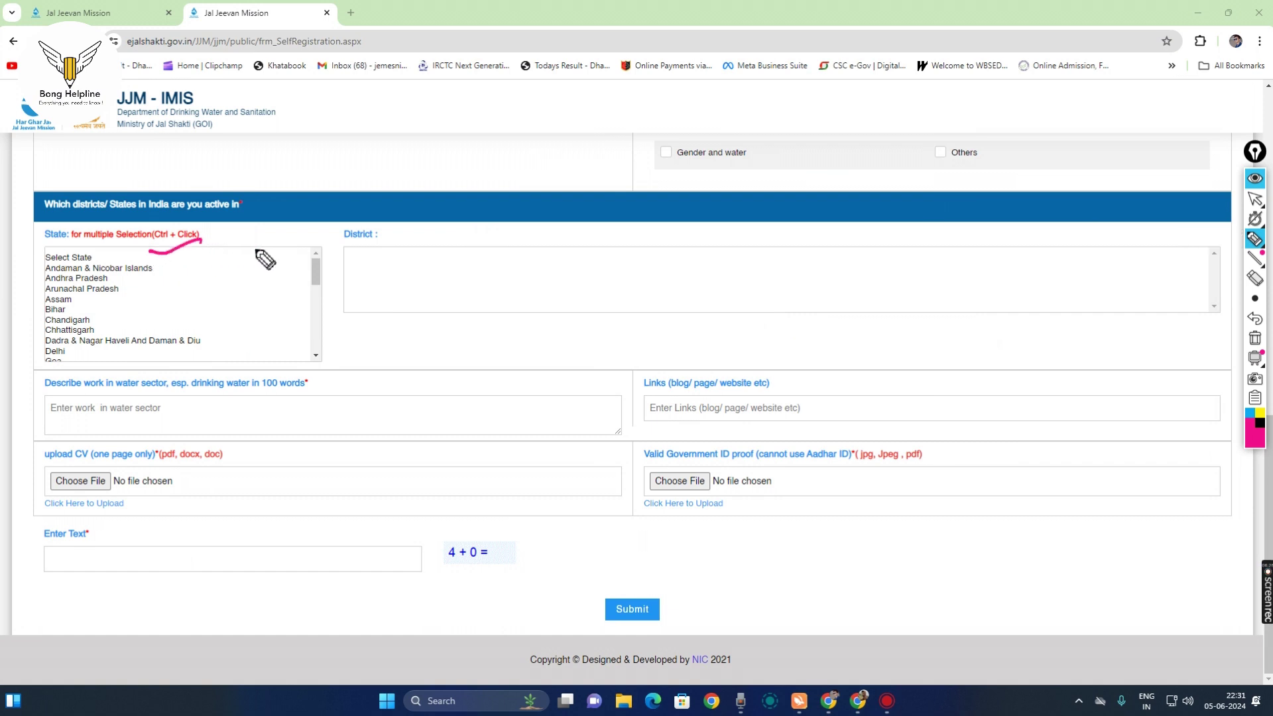
drag(376, 238, 455, 227)
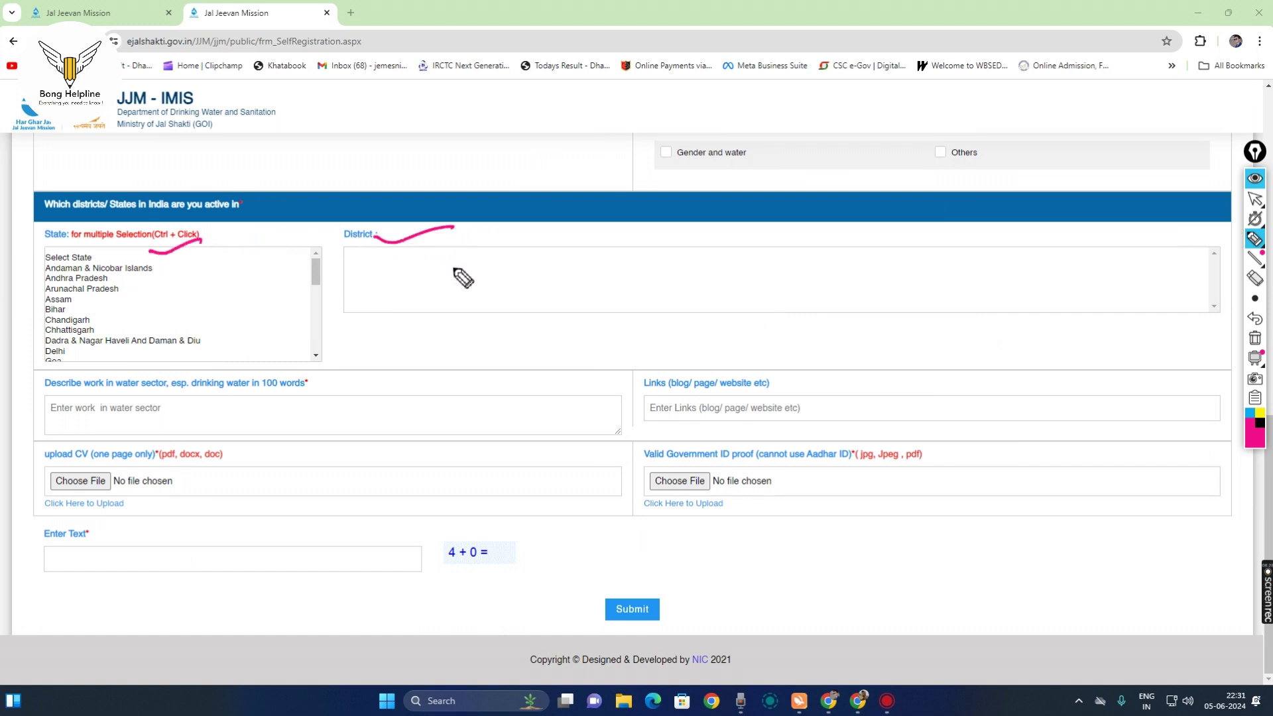
drag(354, 278, 400, 268)
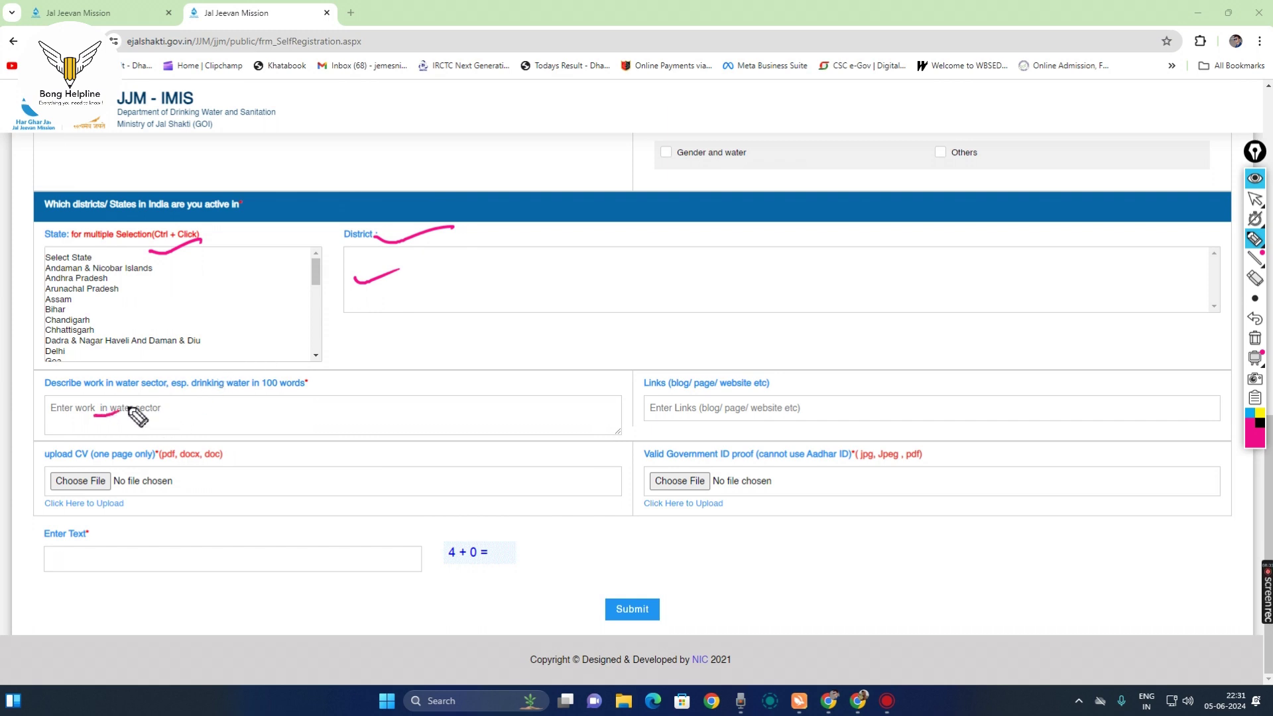
- Tick and underline the label describing work in the water sector, tick its text box and handwrite "100" in it
drag(26, 385, 52, 375)
drag(72, 393, 333, 389)
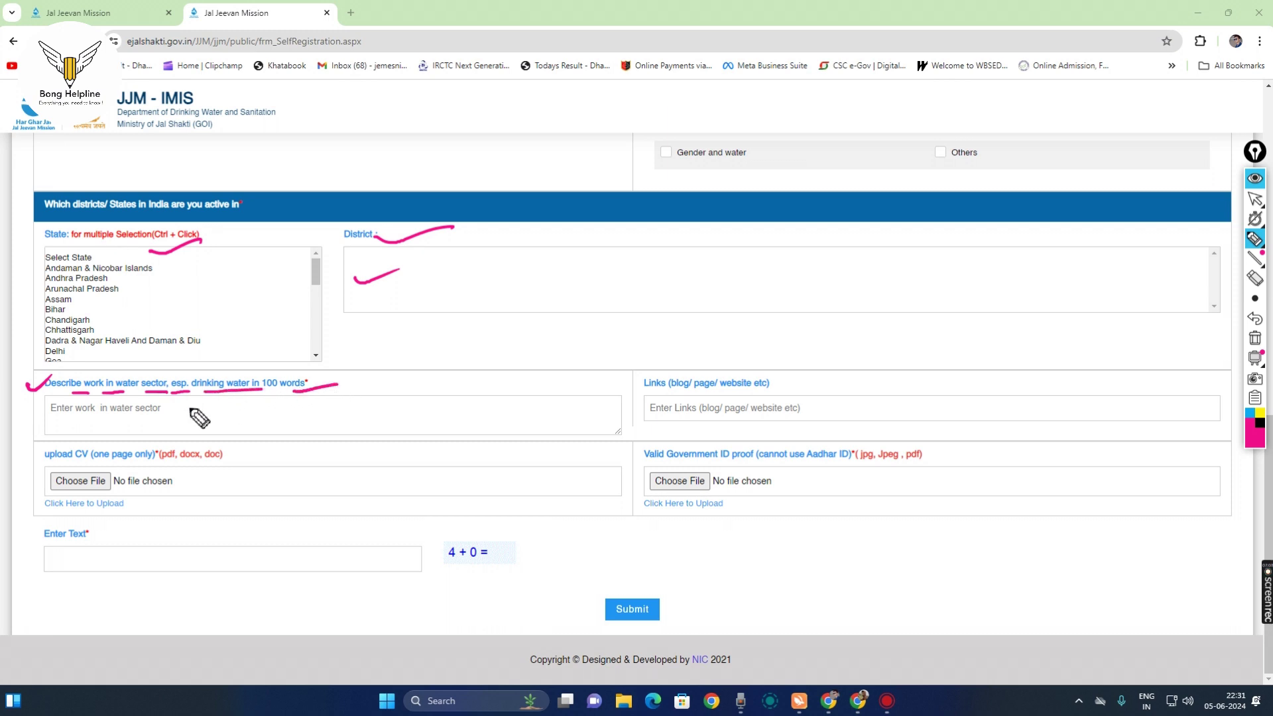
drag(89, 409, 236, 404)
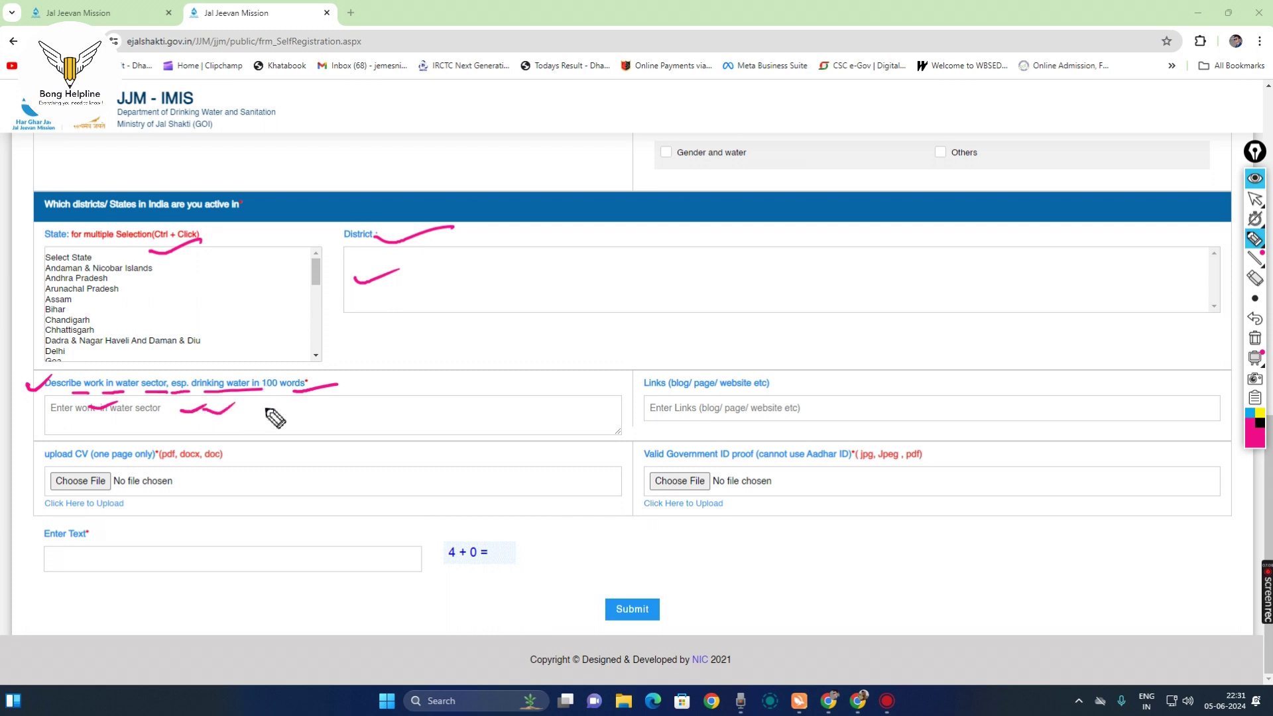
mouse_move(317, 415)
mouse_down()
mouse_move(321, 425)
mouse_move(368, 404)
mouse_up()
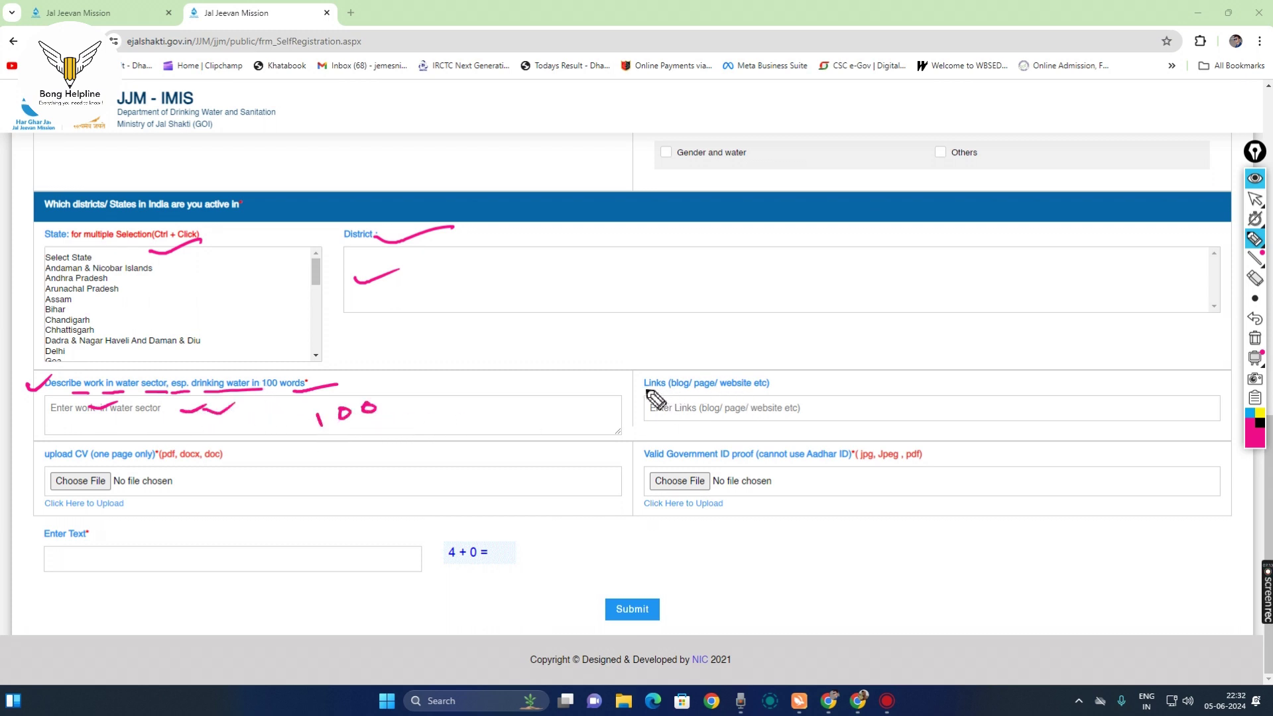
- Underline the Links label and mark its field, then tick the upload CV item and underline its pdf, docx and doc formats
drag(642, 401, 796, 390)
mouse_move(679, 394)
mouse_down()
mouse_move(704, 392)
mouse_move(730, 413)
mouse_up()
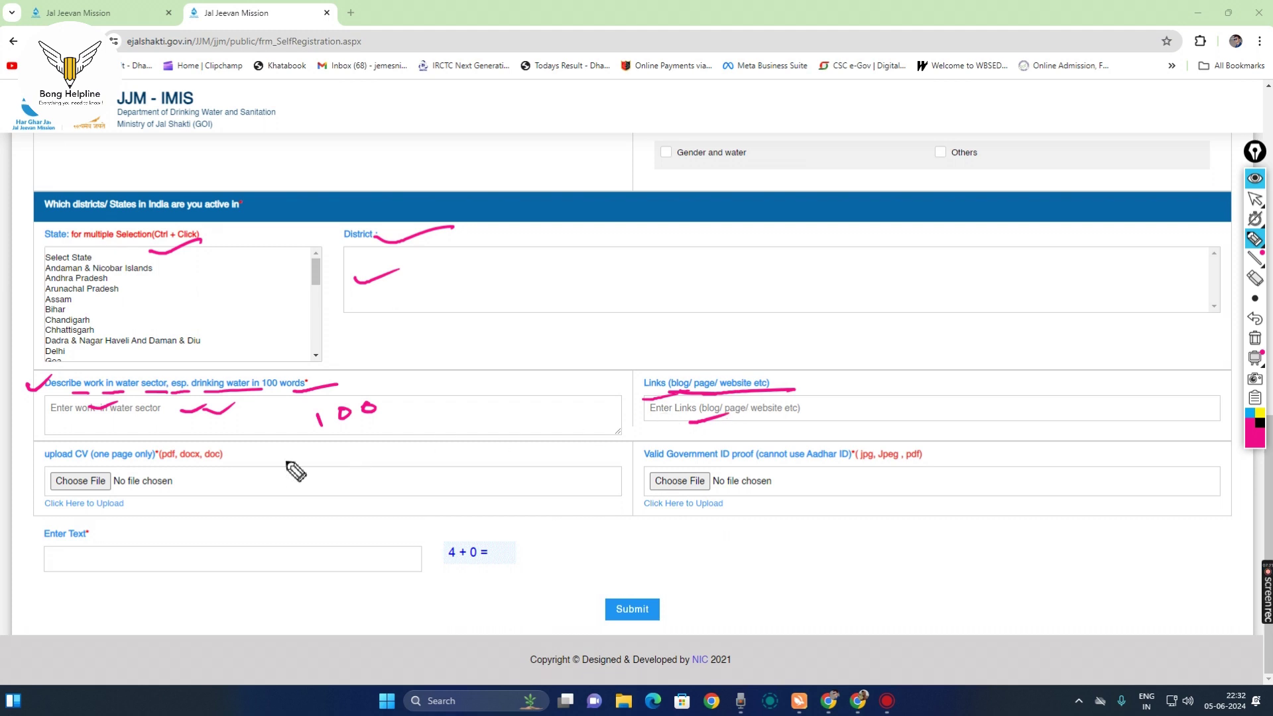
mouse_move(18, 466)
mouse_down()
mouse_move(73, 432)
mouse_move(104, 455)
mouse_up()
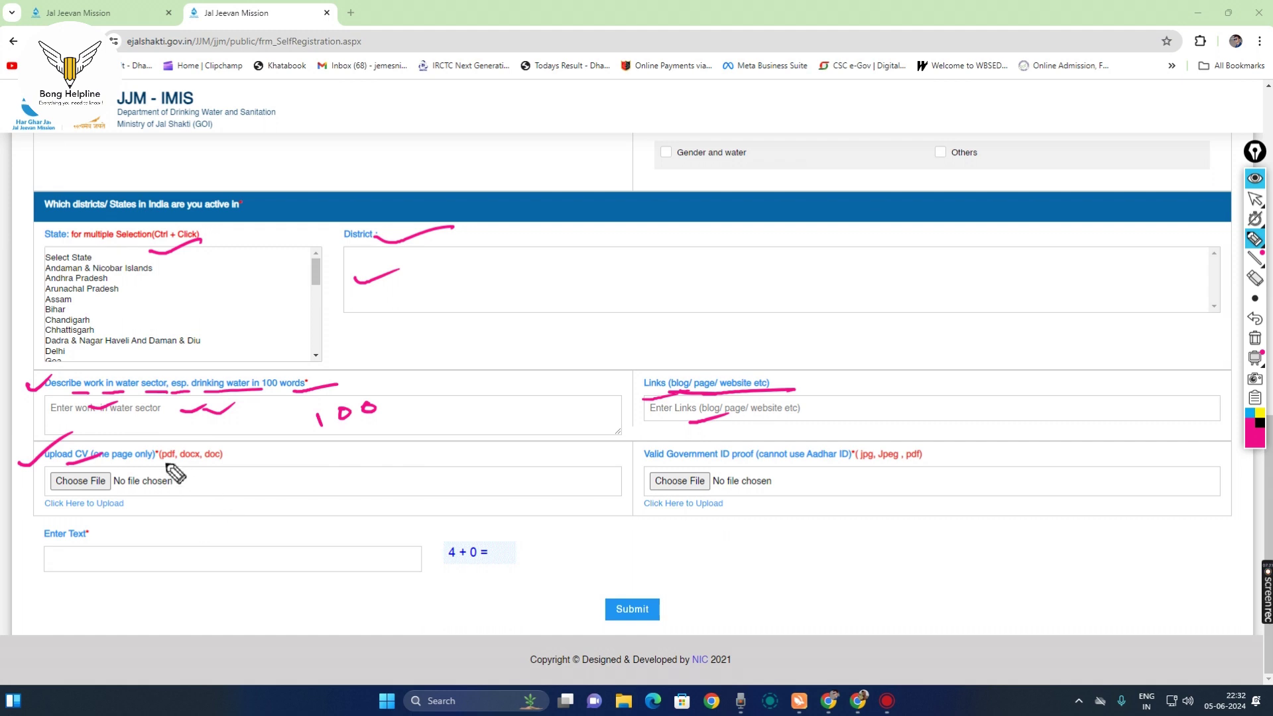
drag(162, 459, 221, 460)
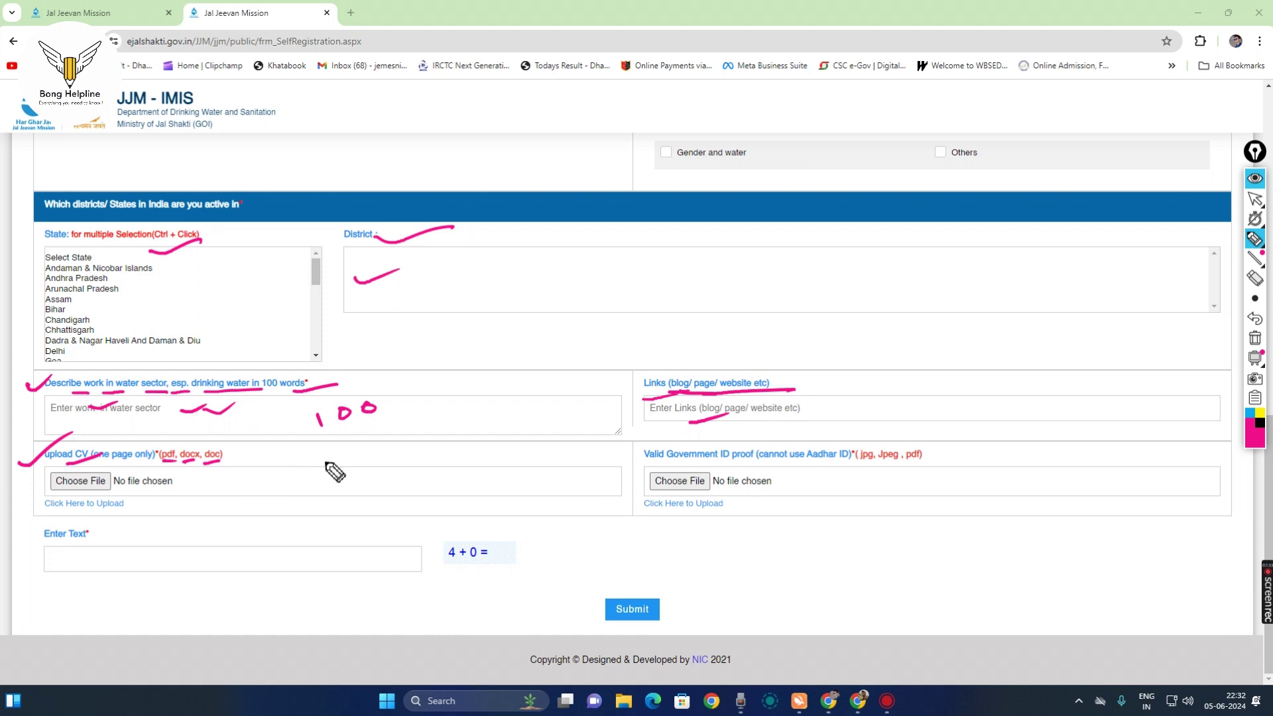
- Tick and underline the Valid Government ID proof label, point an arrow at its Aadhar restriction and bracket the jpg, Jpeg and pdf formats
mouse_move(621, 458)
mouse_down()
mouse_move(665, 447)
mouse_move(691, 464)
mouse_move(850, 465)
mouse_move(854, 423)
mouse_move(884, 467)
mouse_up()
drag(885, 469, 936, 466)
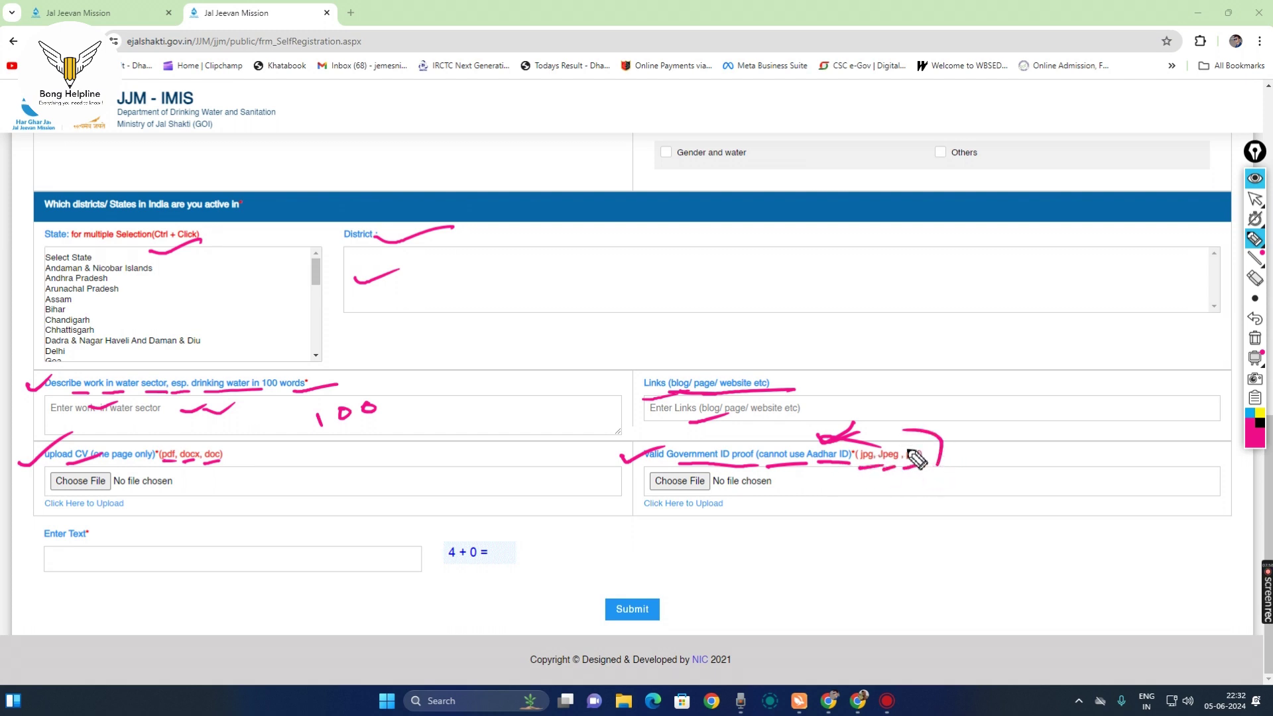
drag(860, 445, 855, 468)
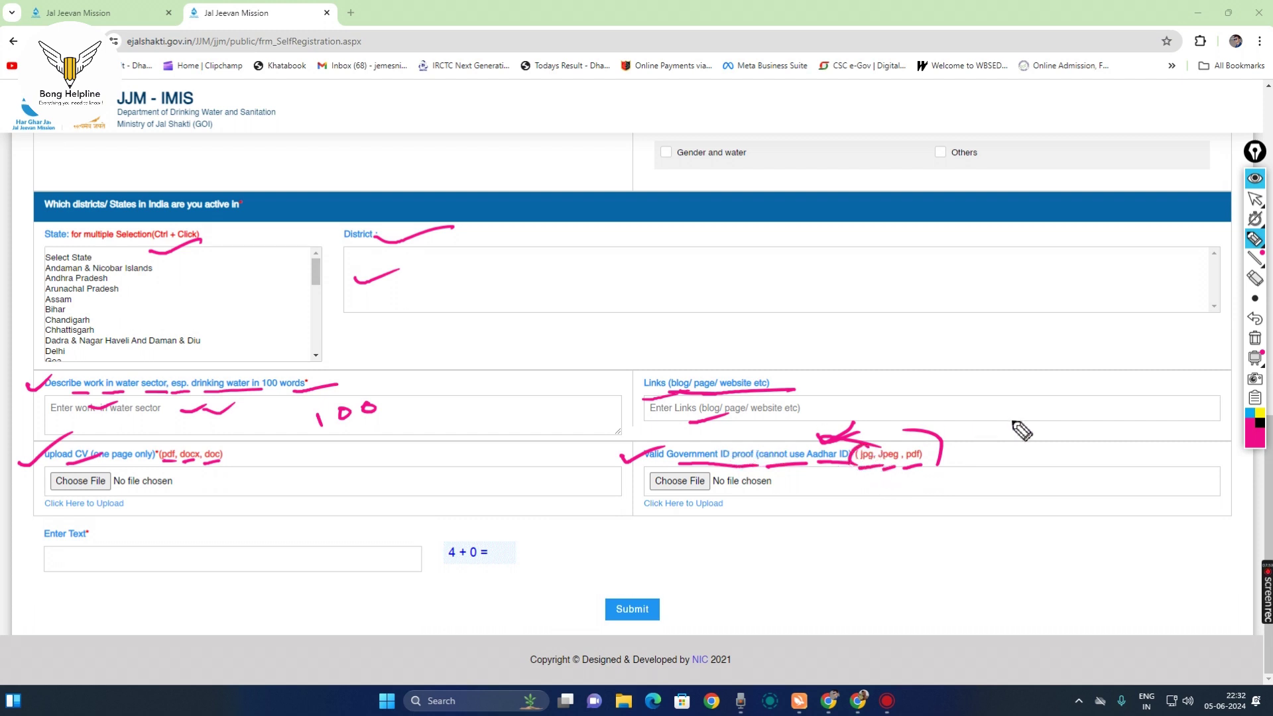
- Handwrite "voter" and "pan" beside the Government ID proof field, and draw a crossed-out "A" above the Links field
mouse_move(977, 426)
mouse_down()
mouse_move(1005, 435)
mouse_move(1065, 405)
mouse_up()
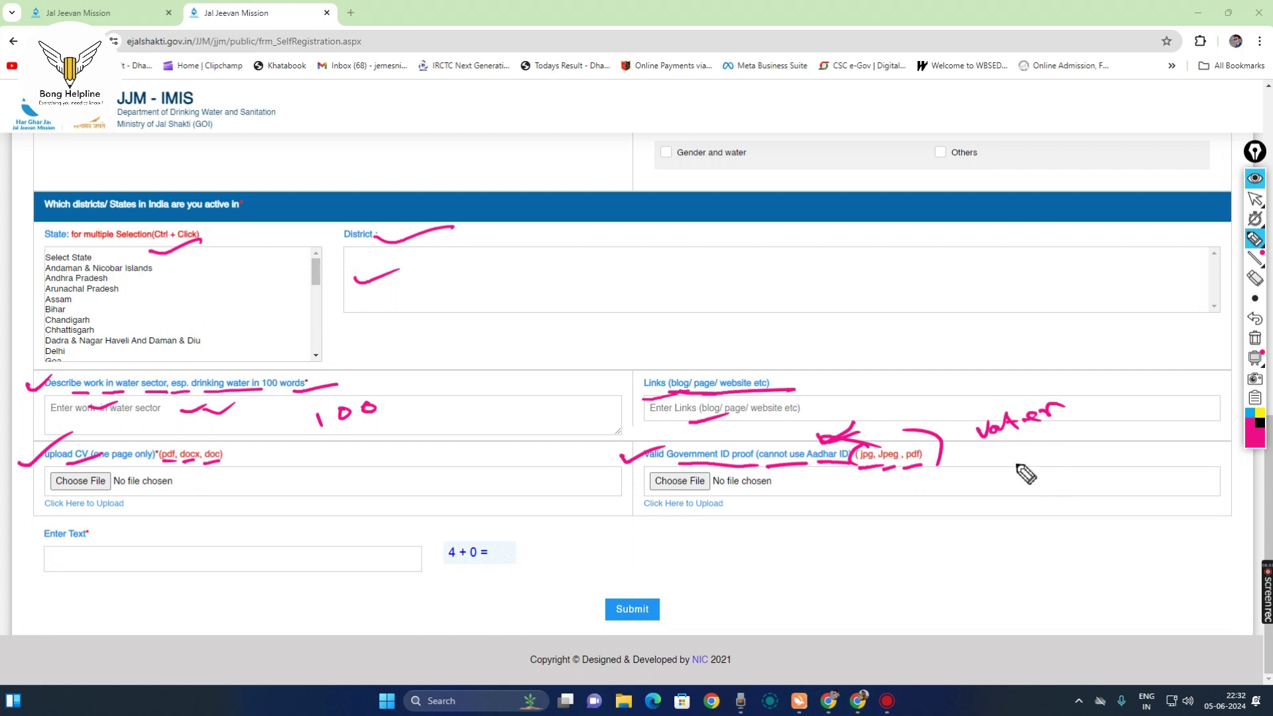
mouse_move(1010, 458)
mouse_down()
mouse_move(1040, 463)
mouse_move(1059, 449)
mouse_up()
click(1075, 449)
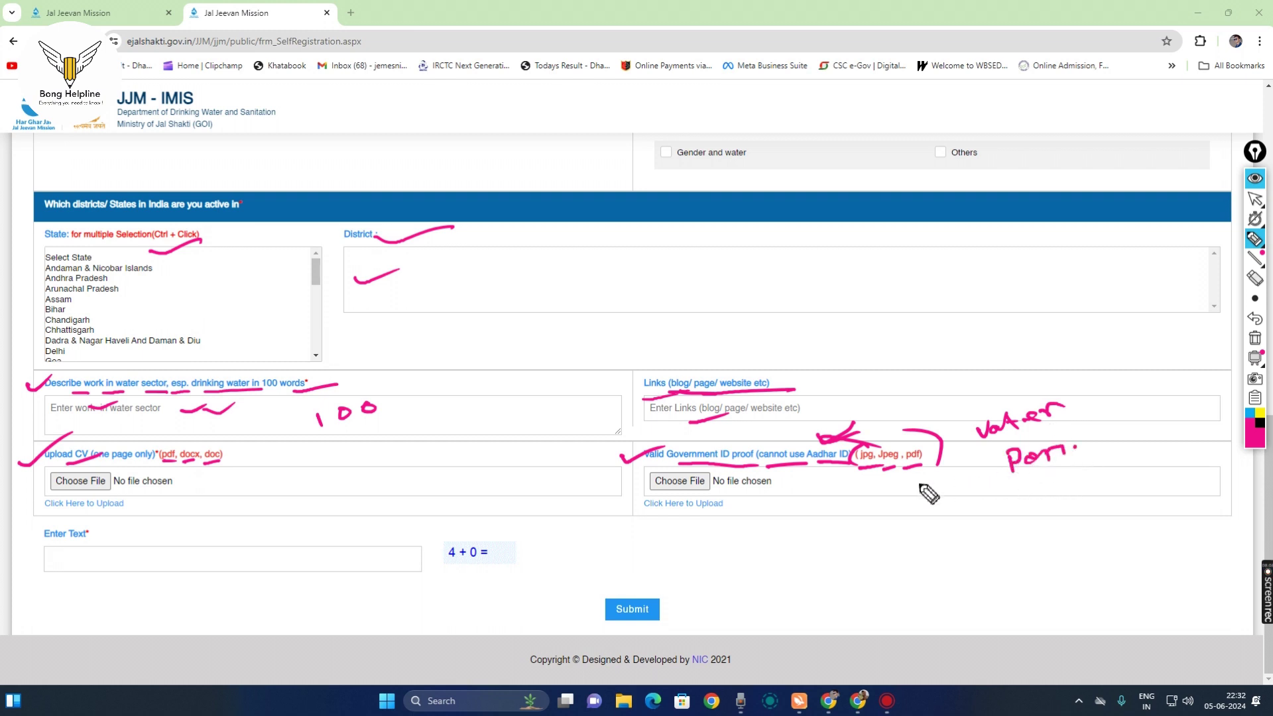
mouse_move(925, 338)
mouse_down()
mouse_move(954, 345)
mouse_move(928, 335)
mouse_up()
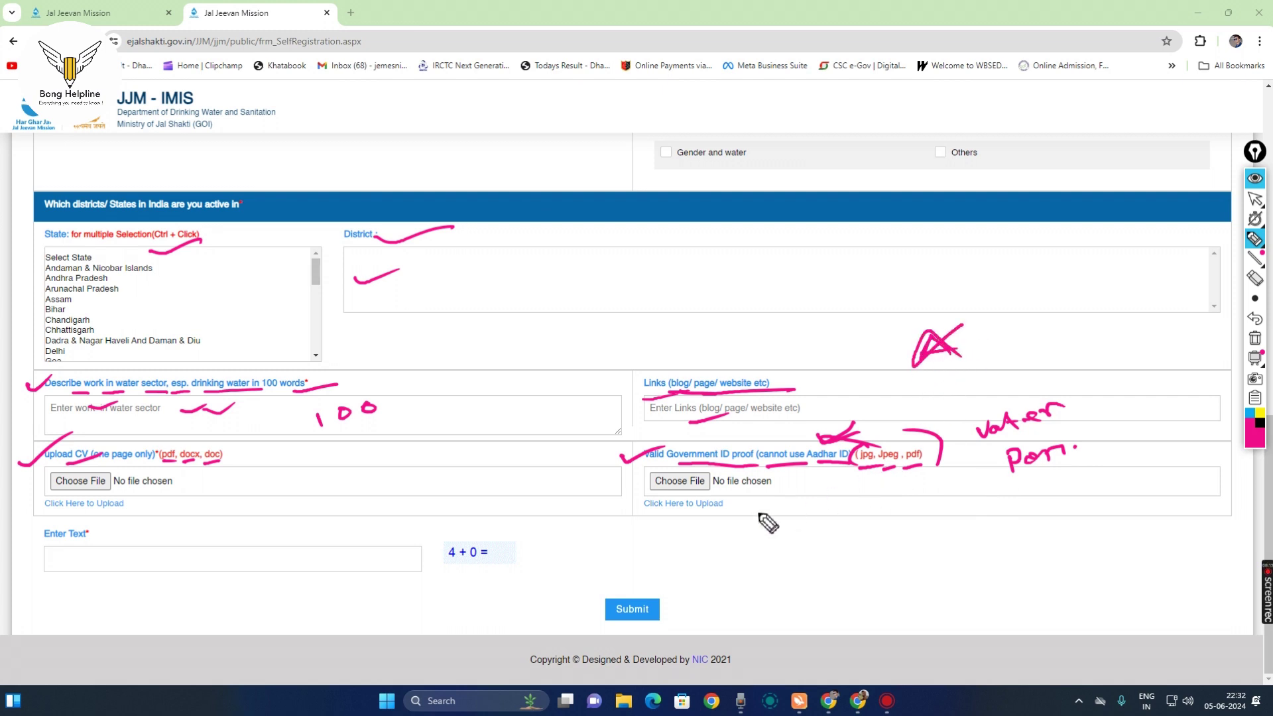
- Tick the Enter Text captcha label and its field, and circle the Submit button with the pen
mouse_move(42, 542)
mouse_down()
mouse_move(66, 522)
mouse_move(152, 541)
mouse_up()
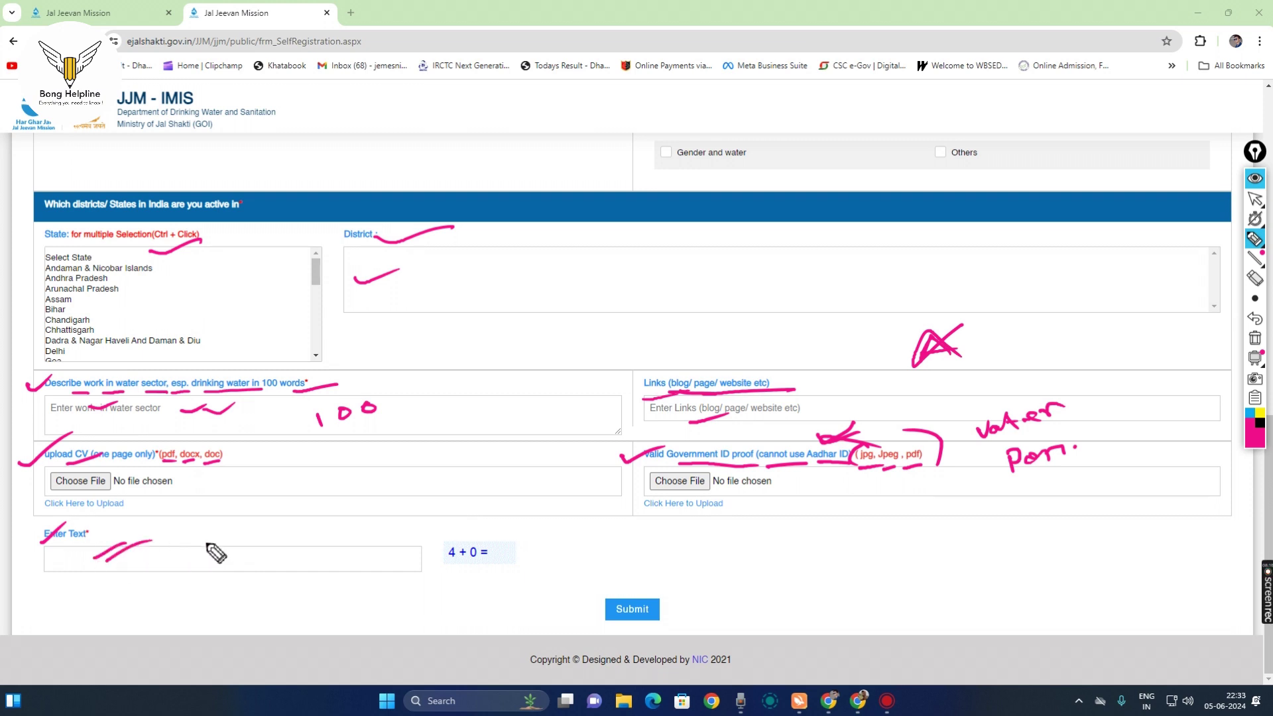
mouse_move(656, 578)
mouse_down()
mouse_move(603, 623)
mouse_move(627, 583)
mouse_up()
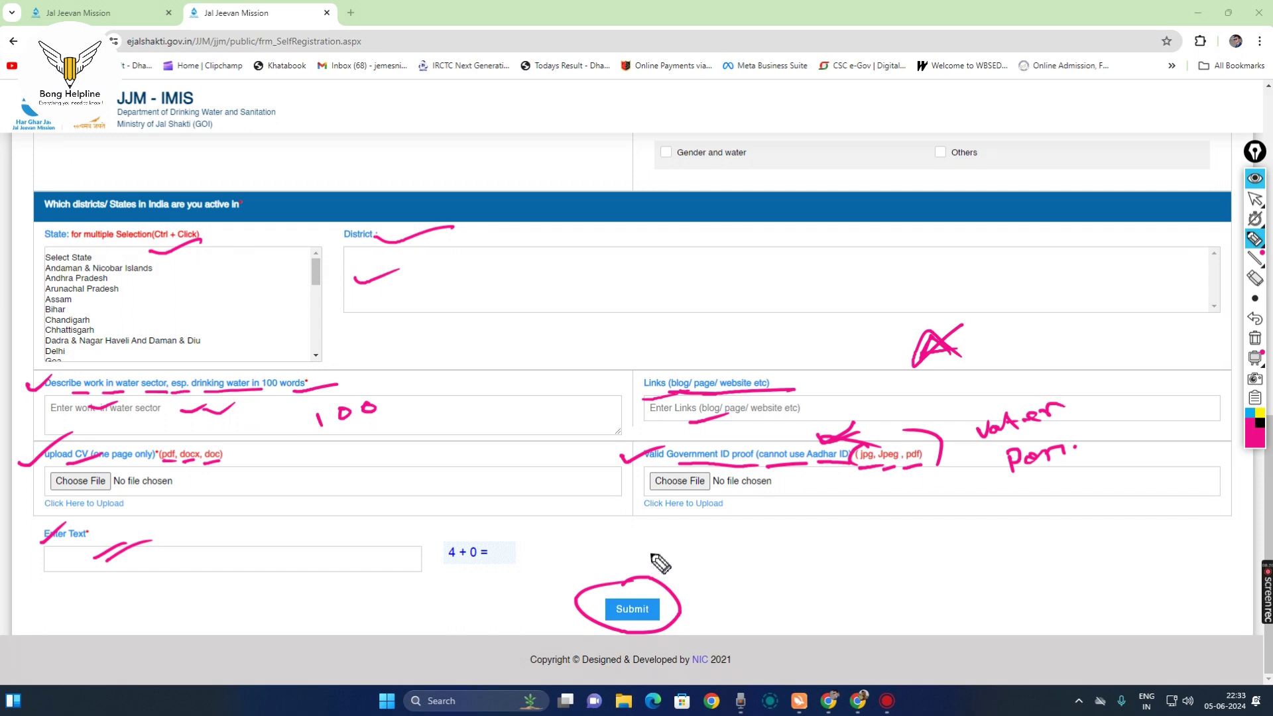